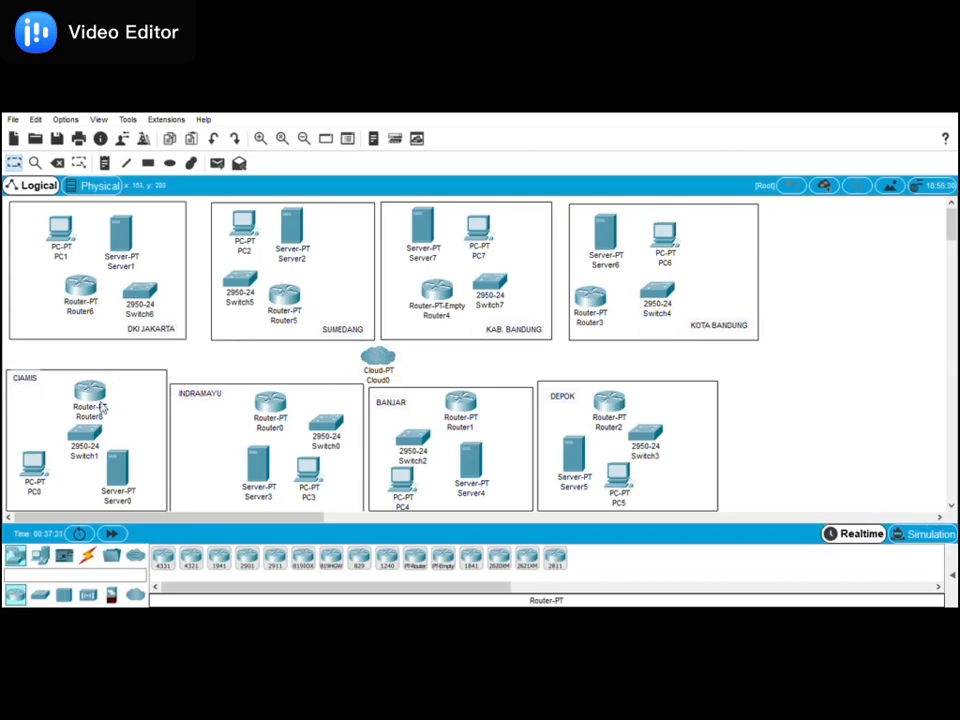
Step: Connect PC0 and Server0 to Switch1 in the CIAMIS area with copper straight-through cables
drag(105, 403, 107, 398)
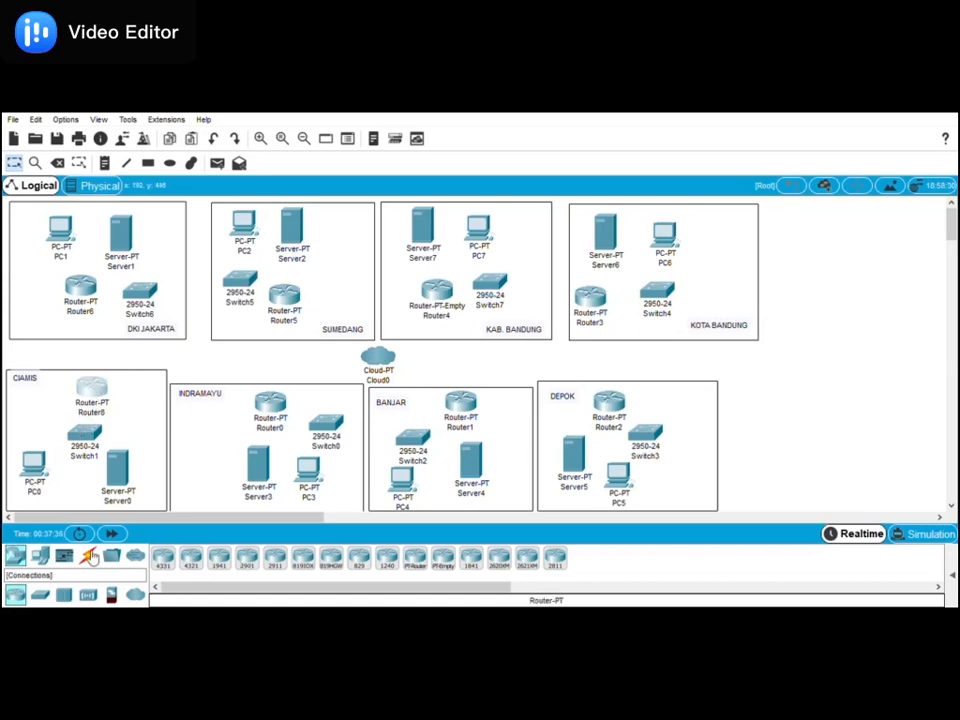
click(89, 557)
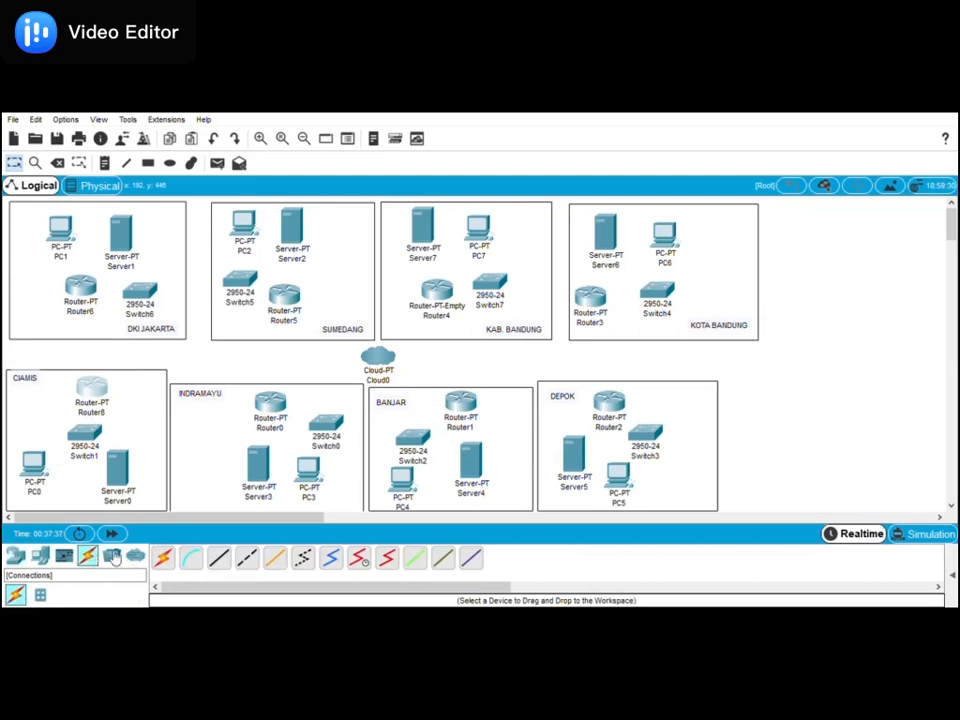
click(226, 562)
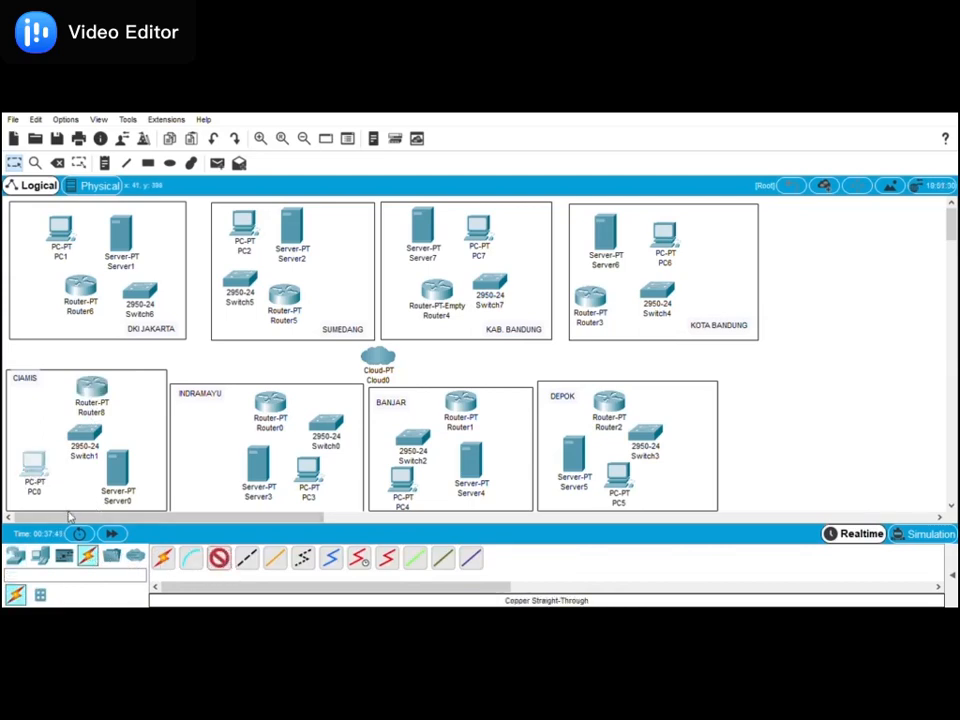
click(33, 462)
click(93, 443)
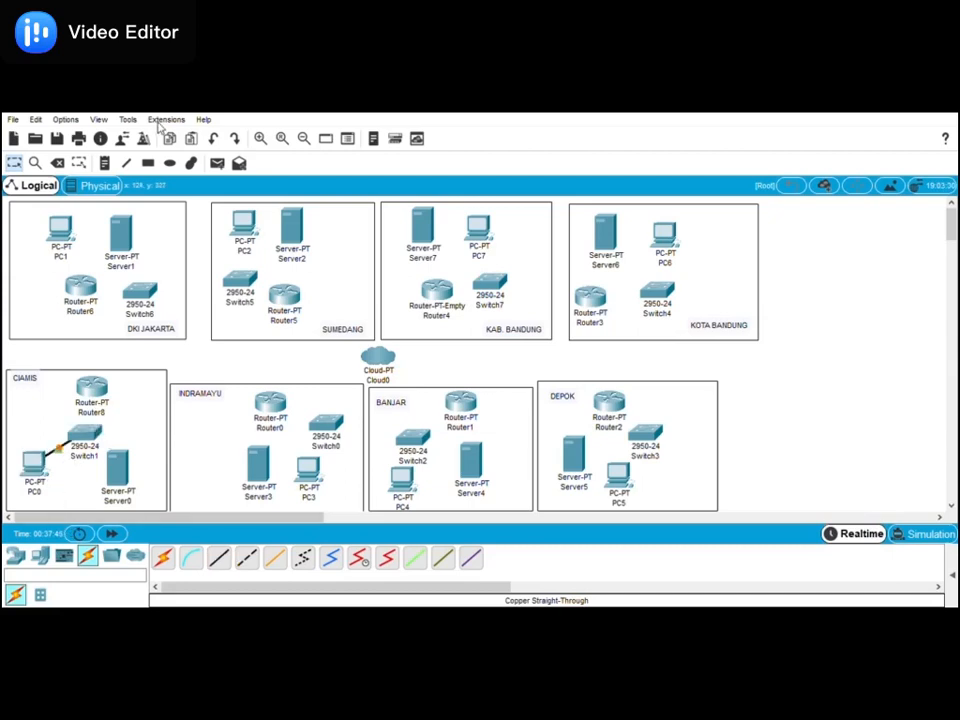
click(220, 558)
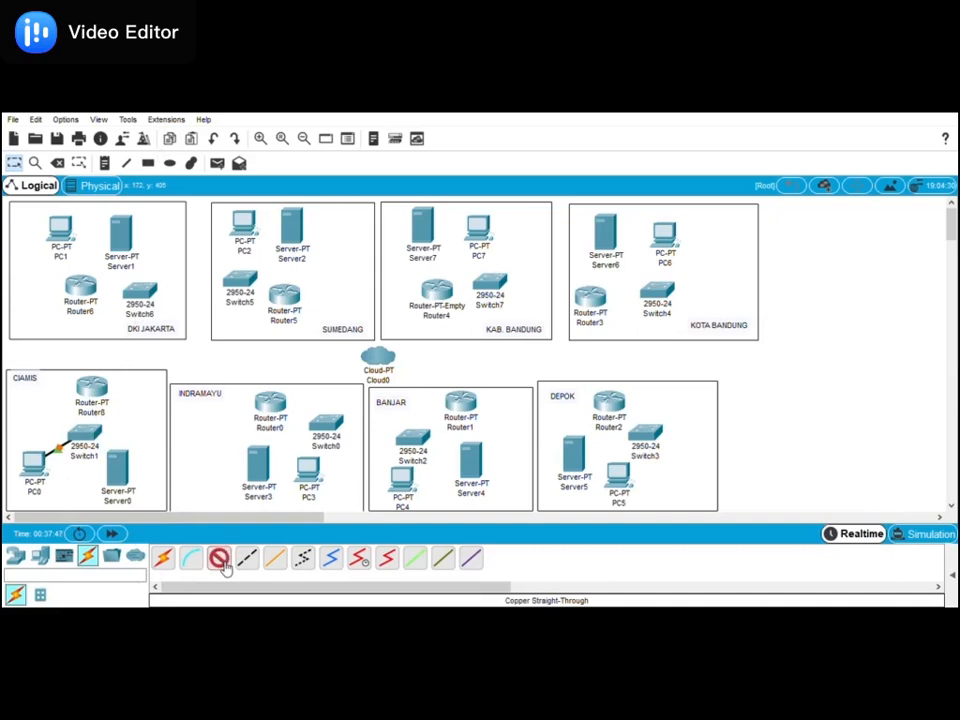
click(116, 466)
click(97, 438)
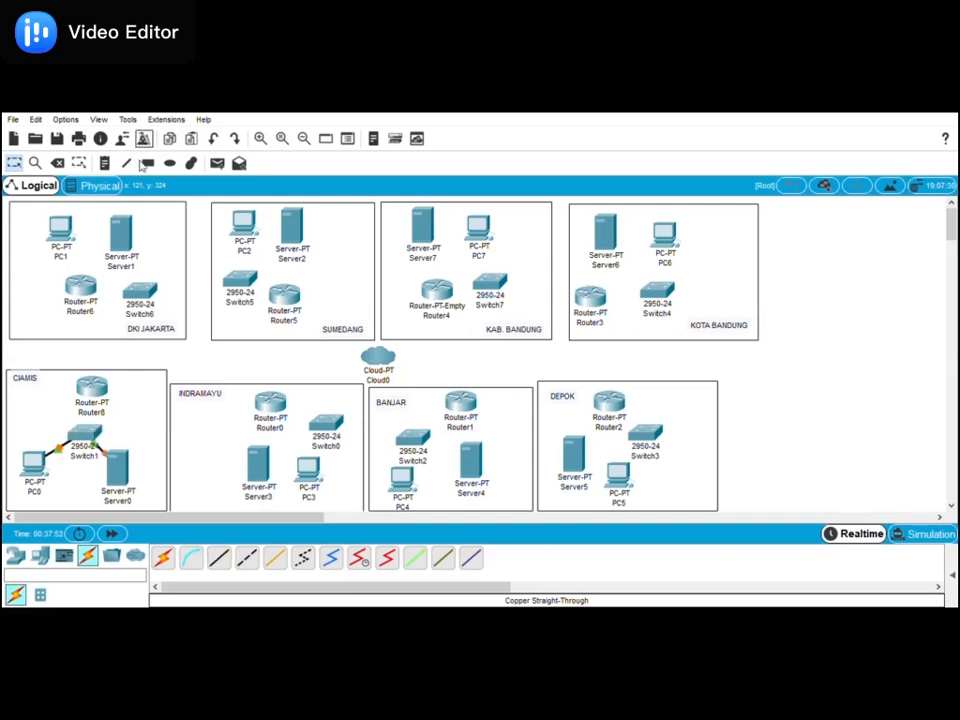
Step: Connect Switch1 to Router8 in the CIAMIS area with a copper straight-through cable
click(221, 563)
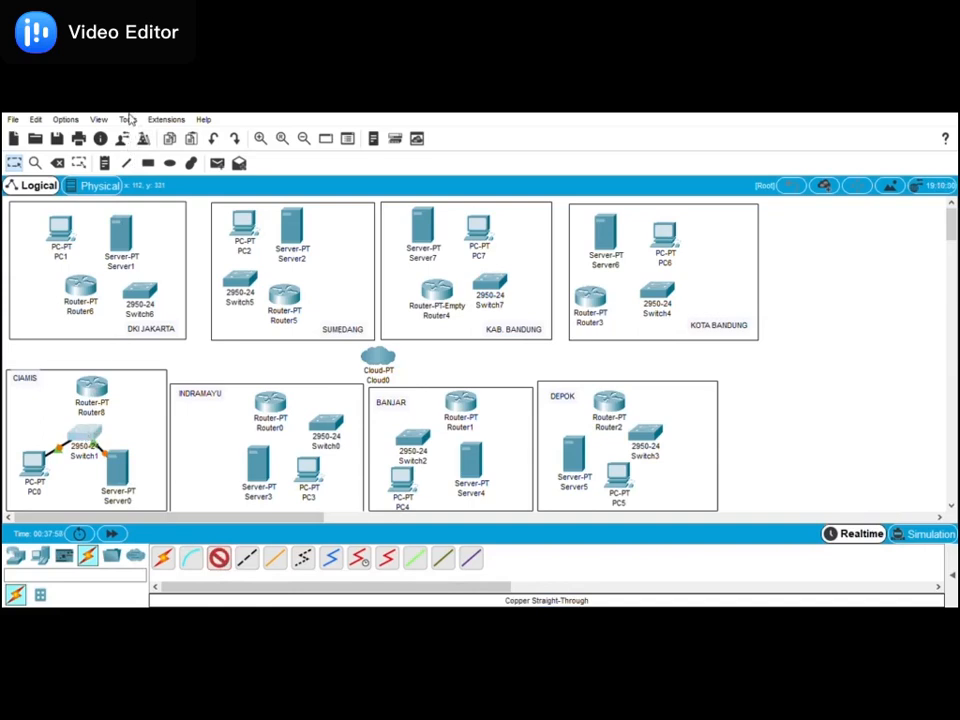
click(91, 386)
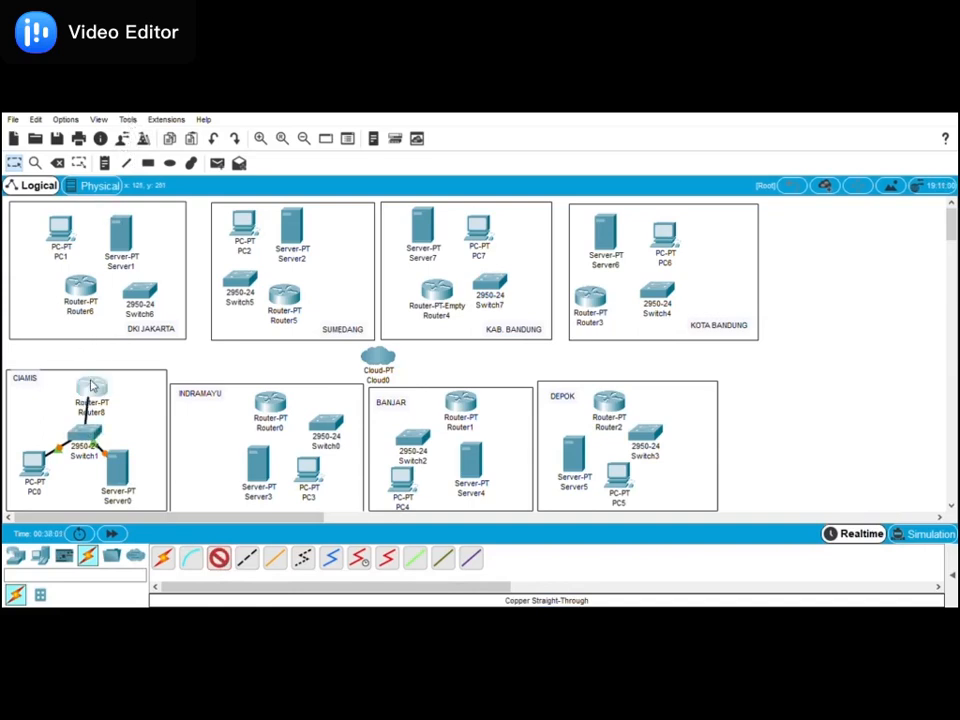
click(85, 438)
click(92, 387)
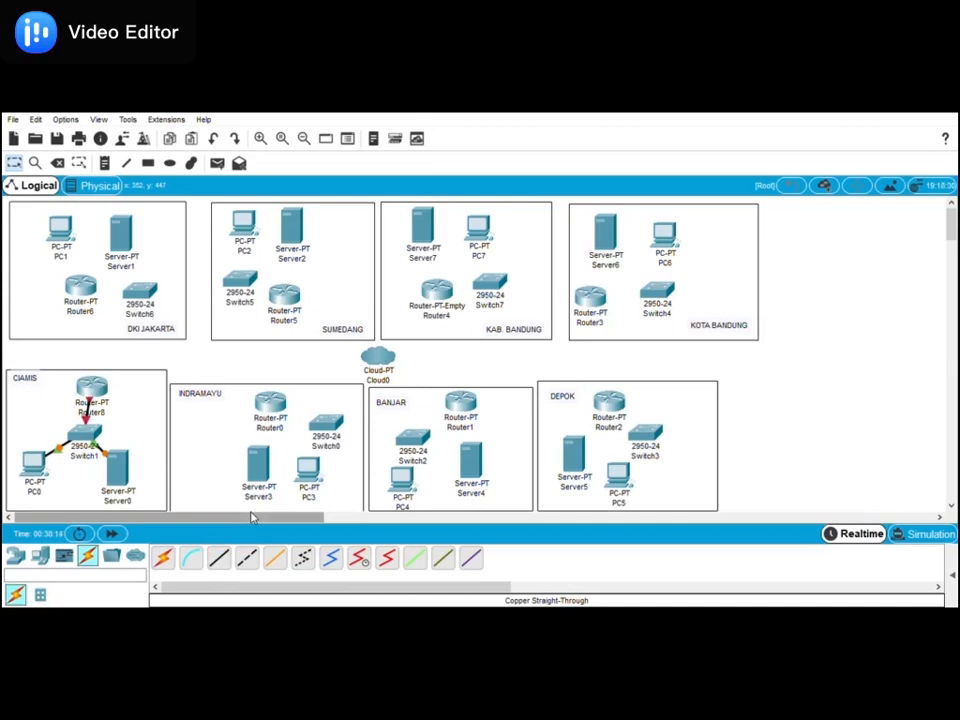
Step: Connect Router8 in the CIAMIS area to Cloud0 with a Serial DCE cable
click(360, 563)
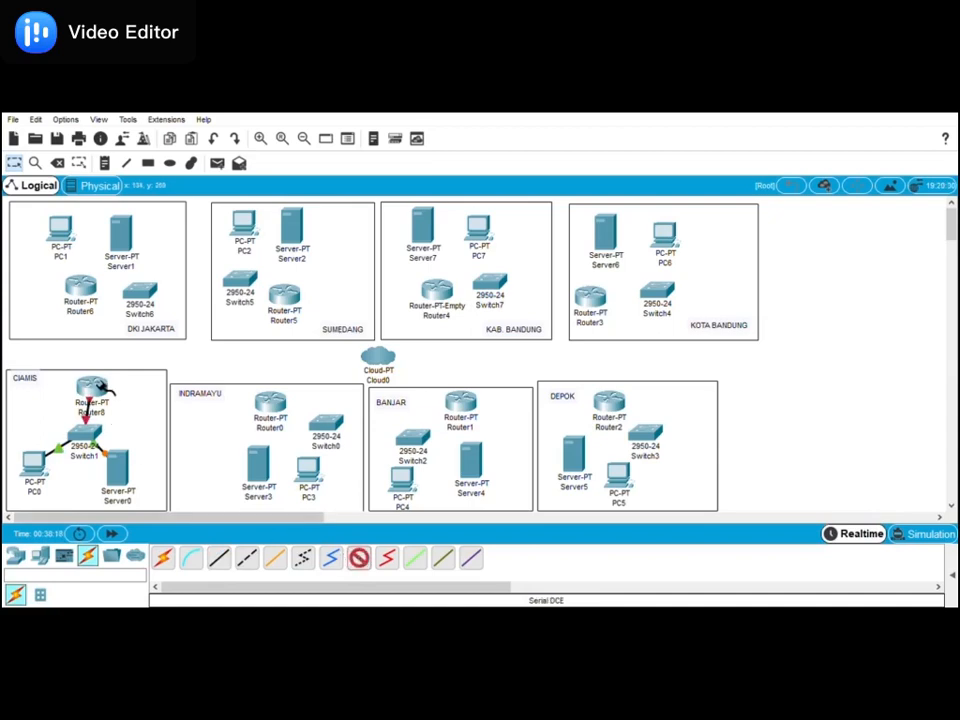
click(93, 383)
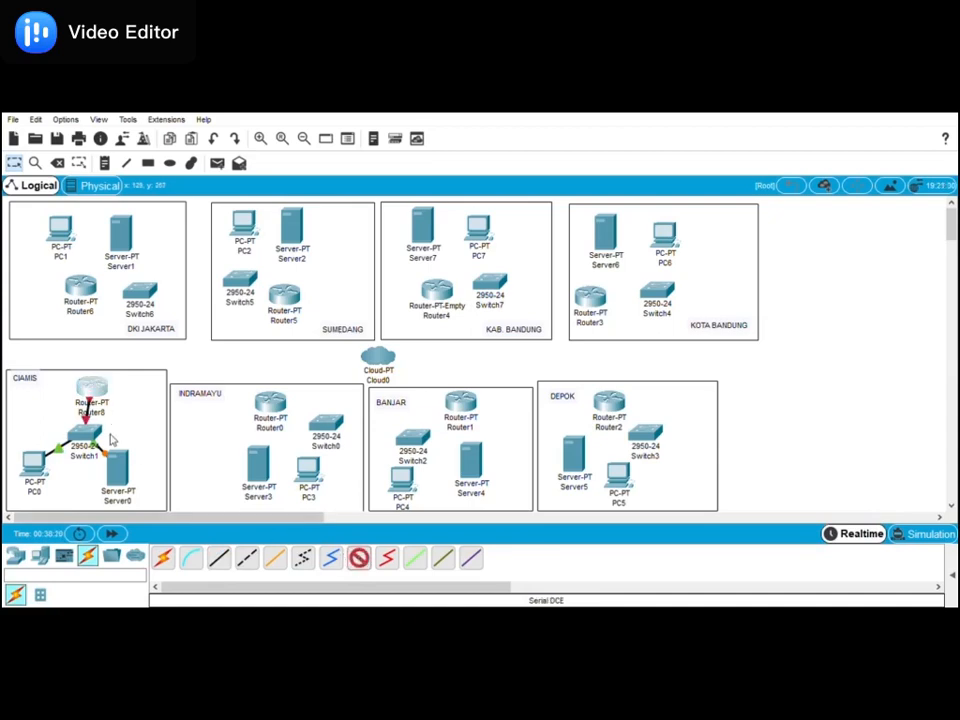
click(383, 362)
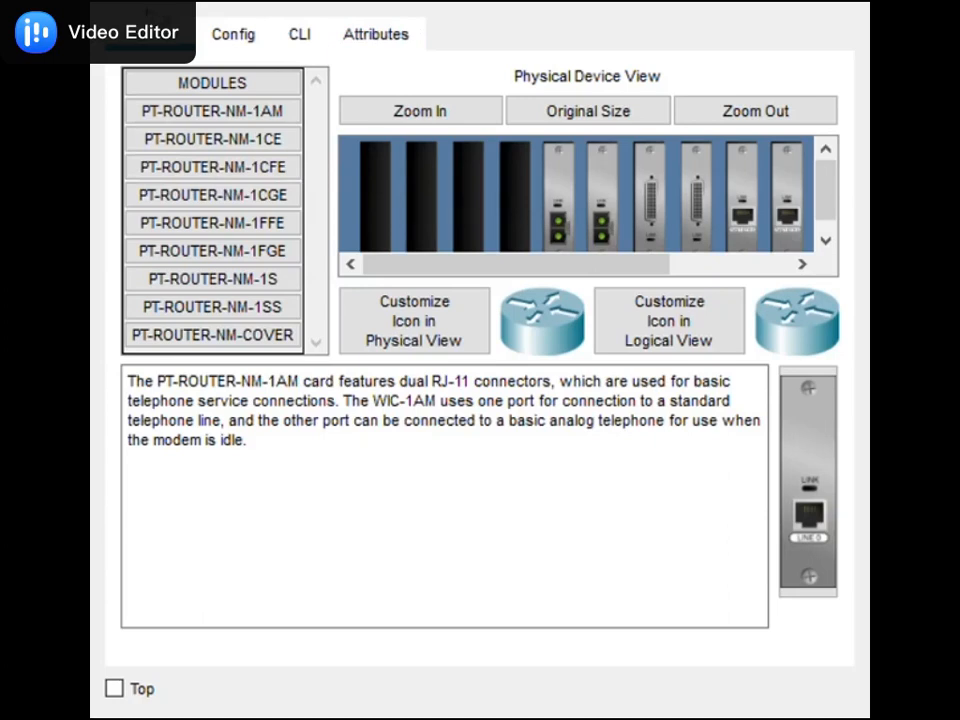
Step: Configure Router5's FastEthernet0/0 with IP address 192.168.30.1 and mask 255.255.255.0, and turn the port on
click(232, 40)
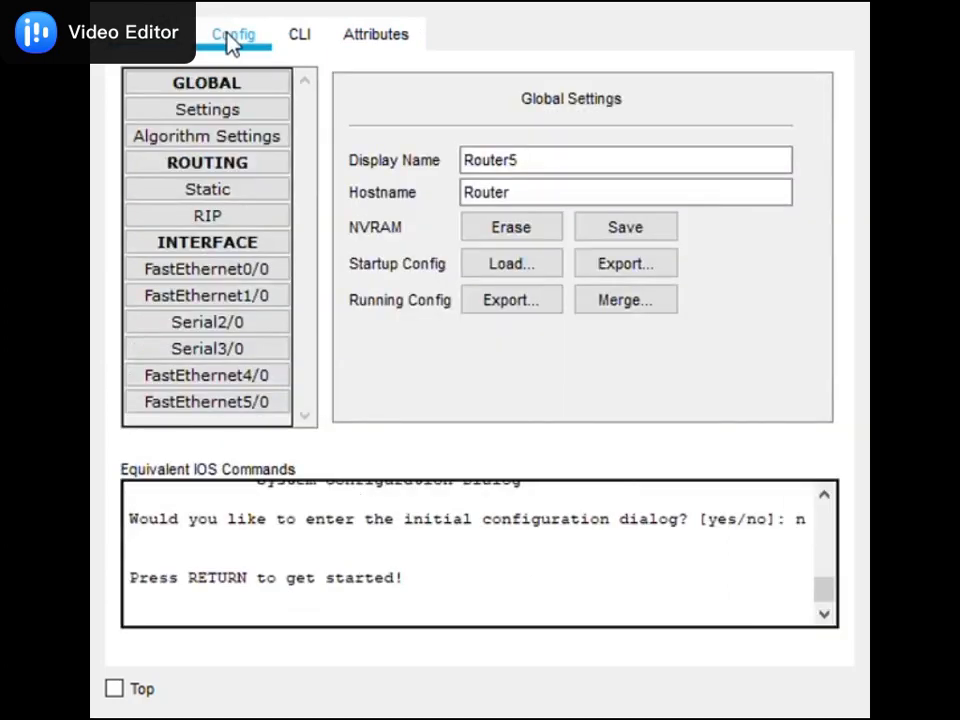
click(233, 268)
click(624, 257)
text(192.16)
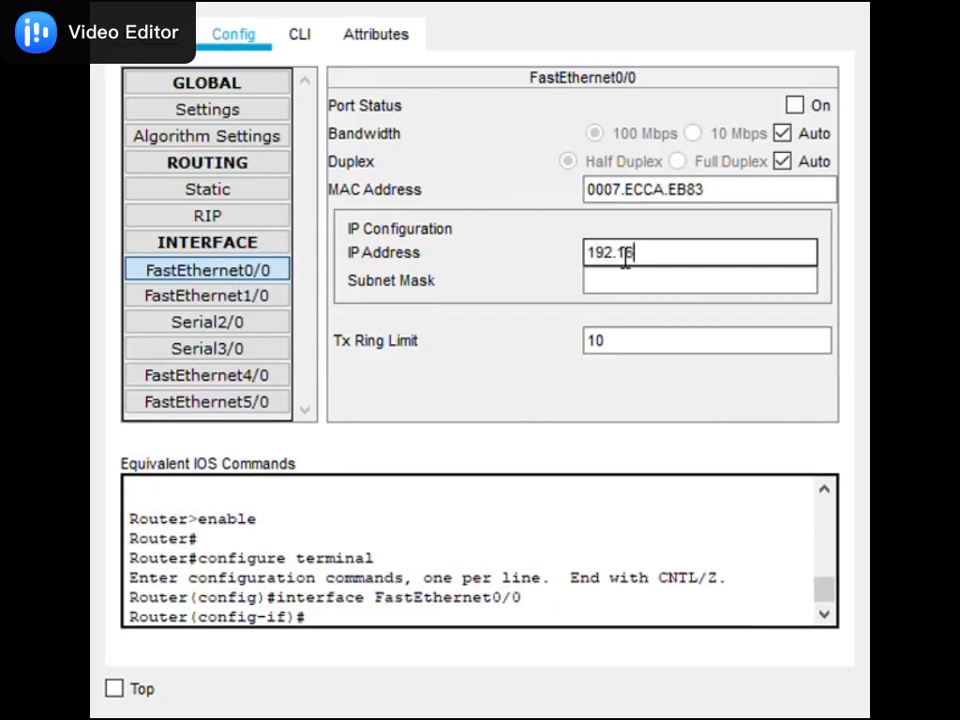
text(8.30.1)
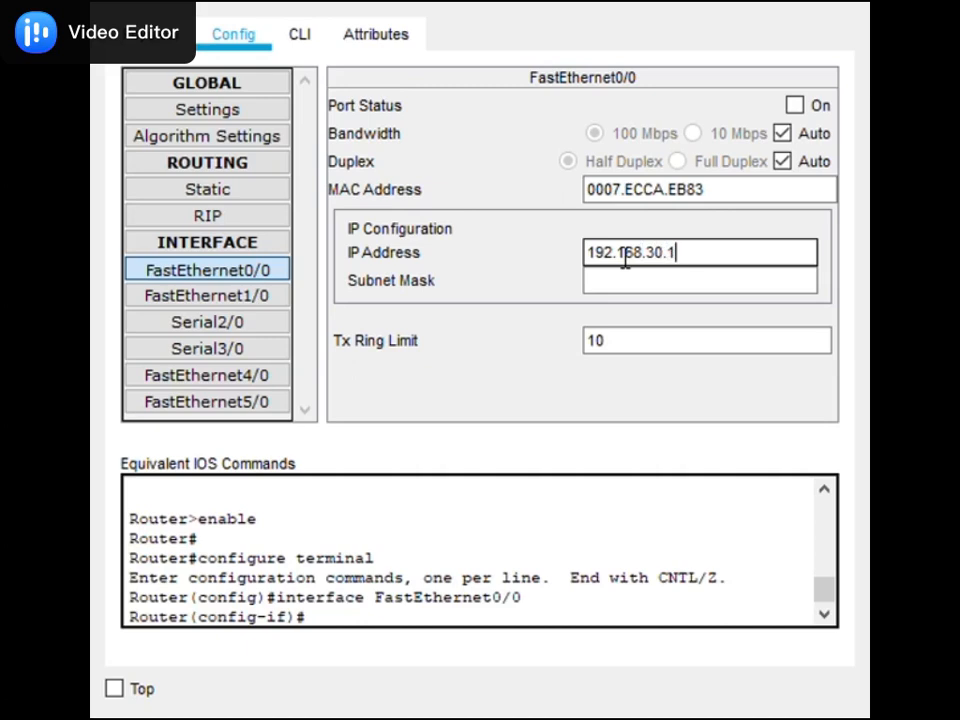
click(796, 104)
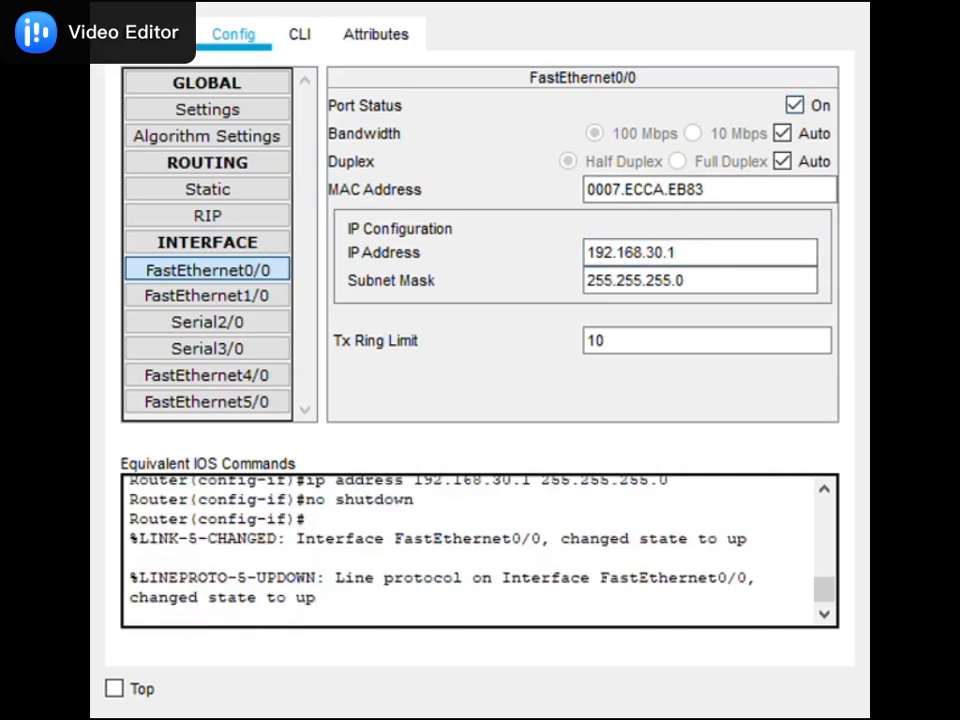
Step: Create a DHCP pool called IP30 on Router5 from the IOS command line
click(310, 43)
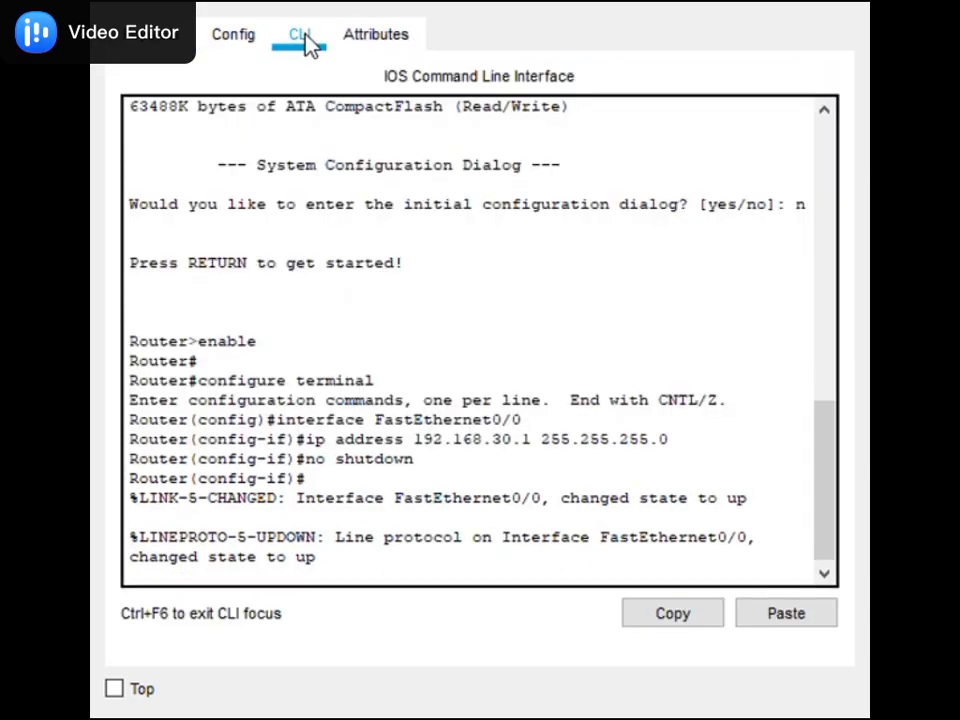
key(Return)
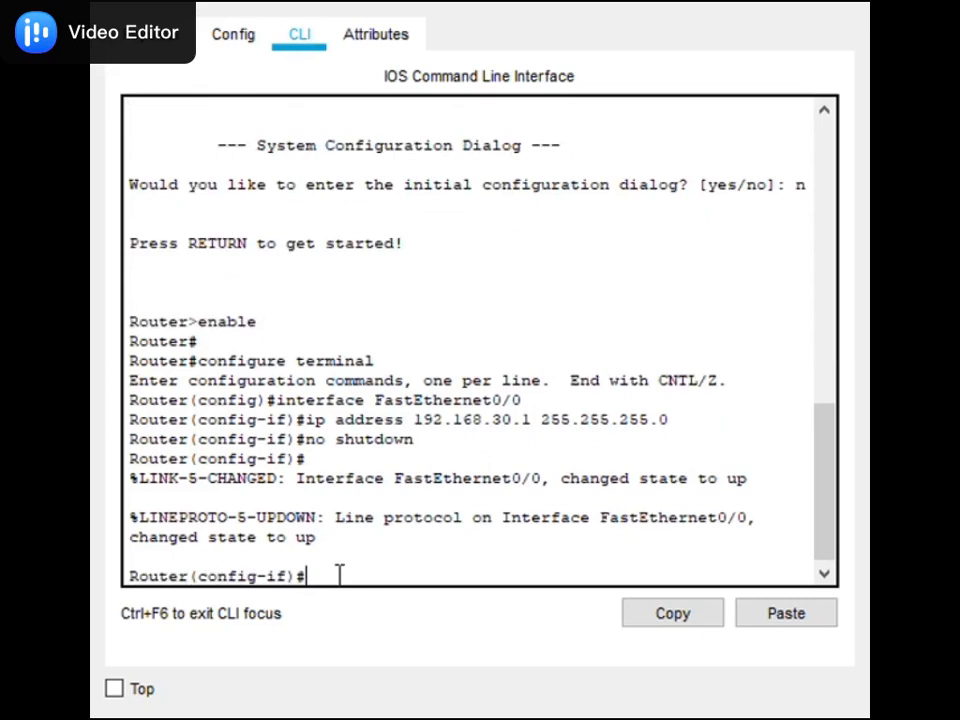
text(ip dhcp)
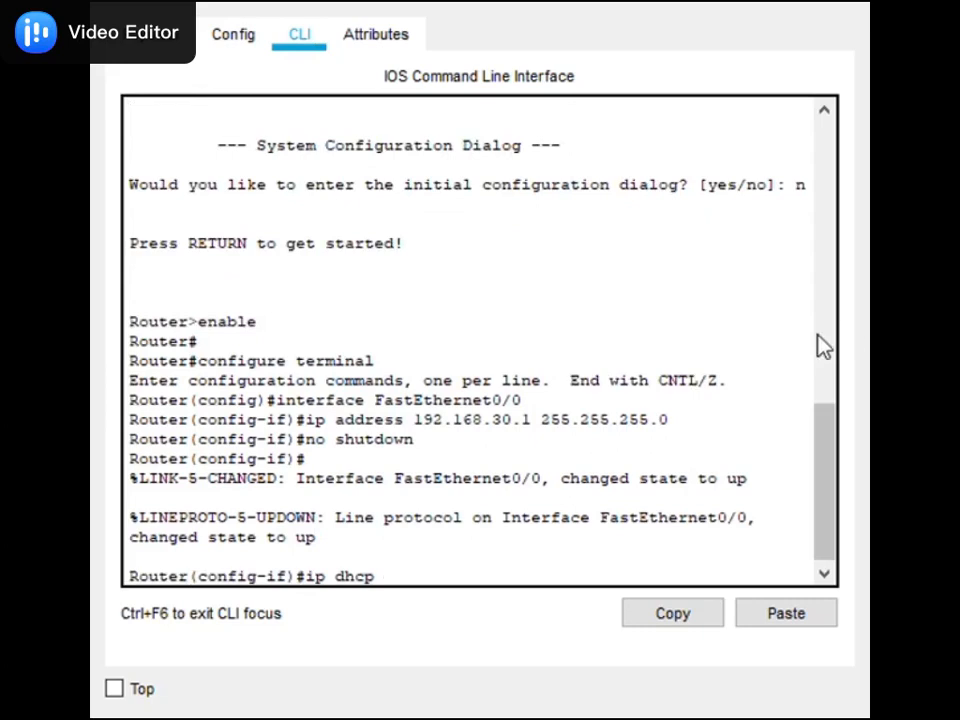
text(pool IP30)
key(Return)
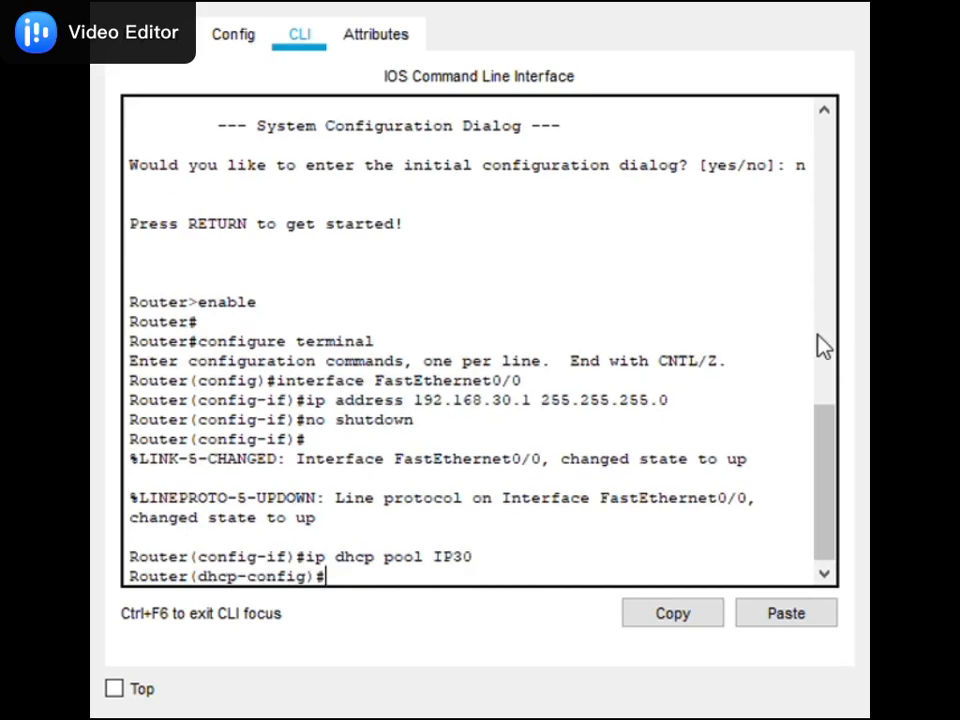
Step: Give the IP30 pool network 192.168.30.0 255.255.255.0 and default router 192.168.30.1, and exit the DHCP configuration
text(net 192)
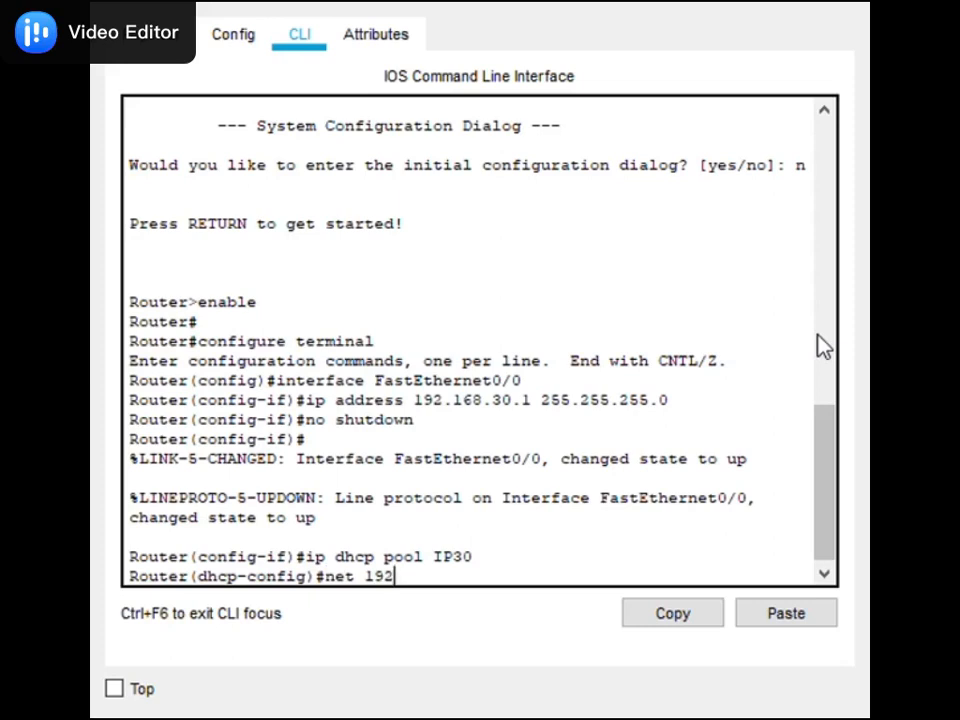
text(.168.30.0 255.255.255.0)
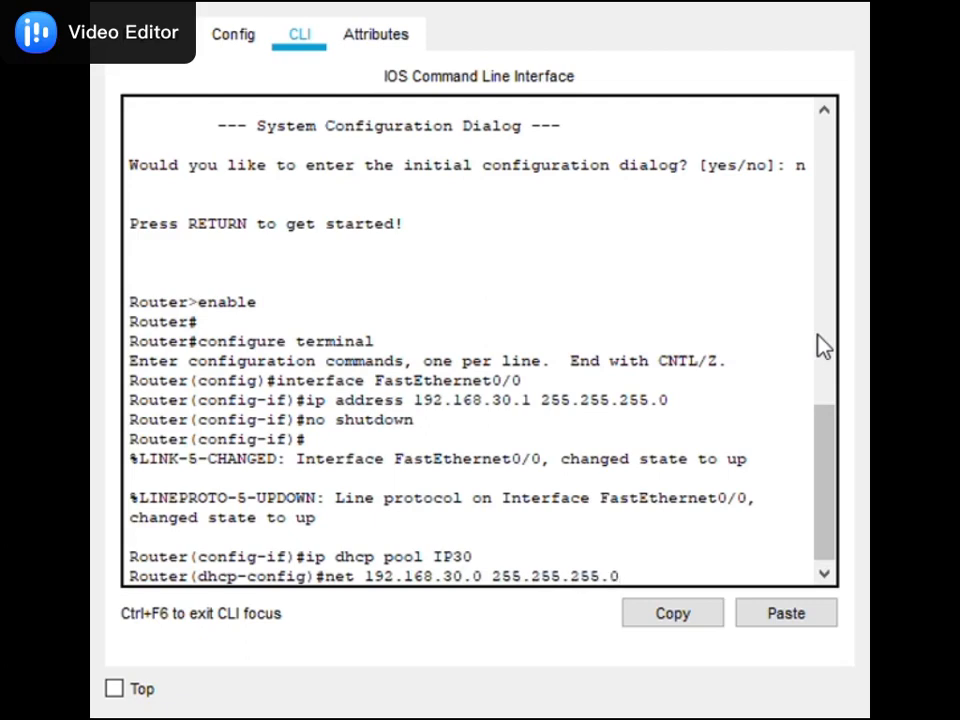
key(Return)
text(default)
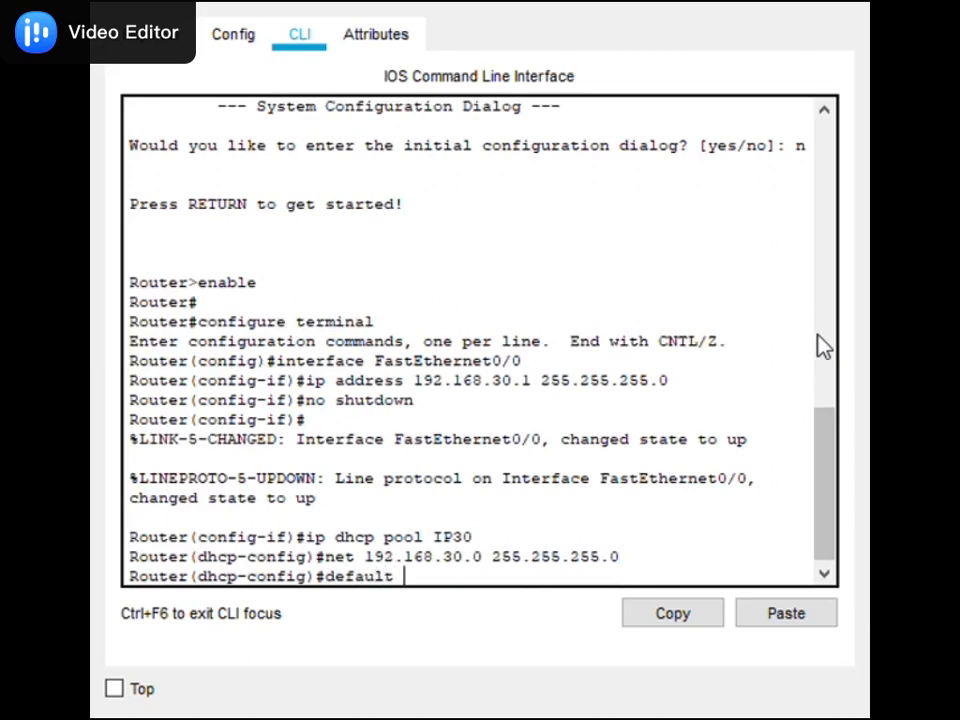
text( 192.168.30.1)
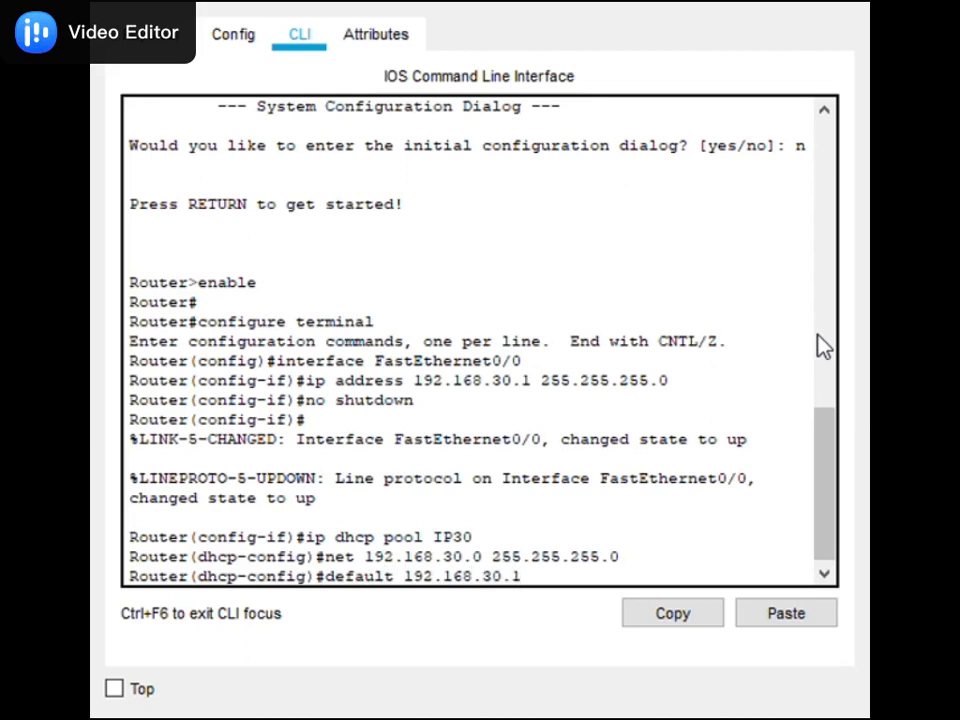
key(Return)
text(exit)
key(Return)
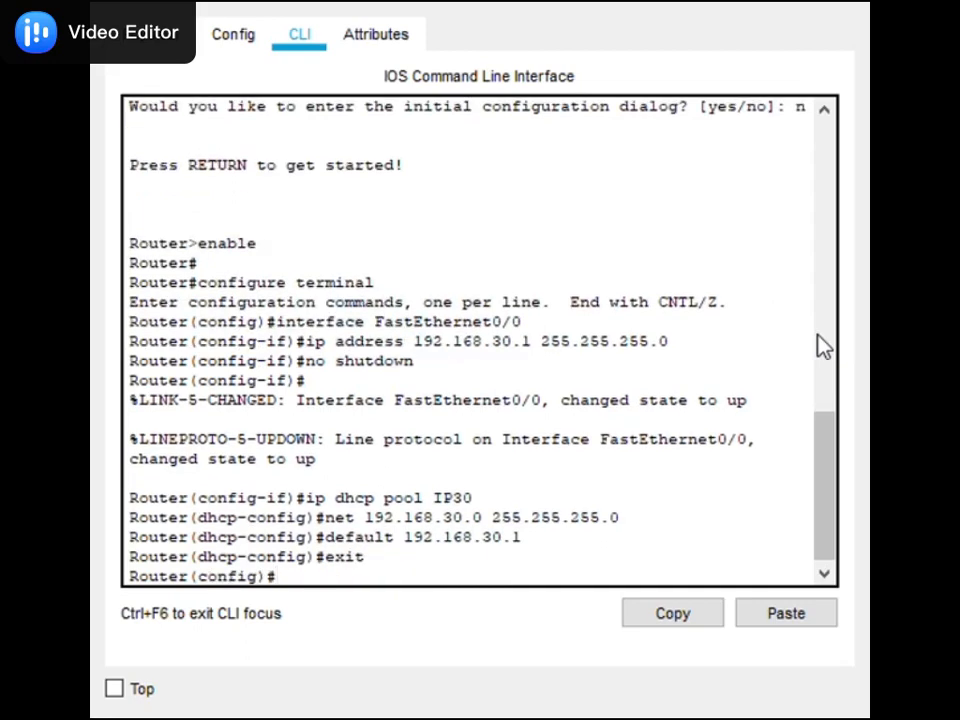
Step: Exclude addresses 192.168.30.2 to 192.168.30.100 from DHCP assignment on Router5
text(ip d)
text(hcp)
text( exc)
text( l)
text(92.1)
text(68.)
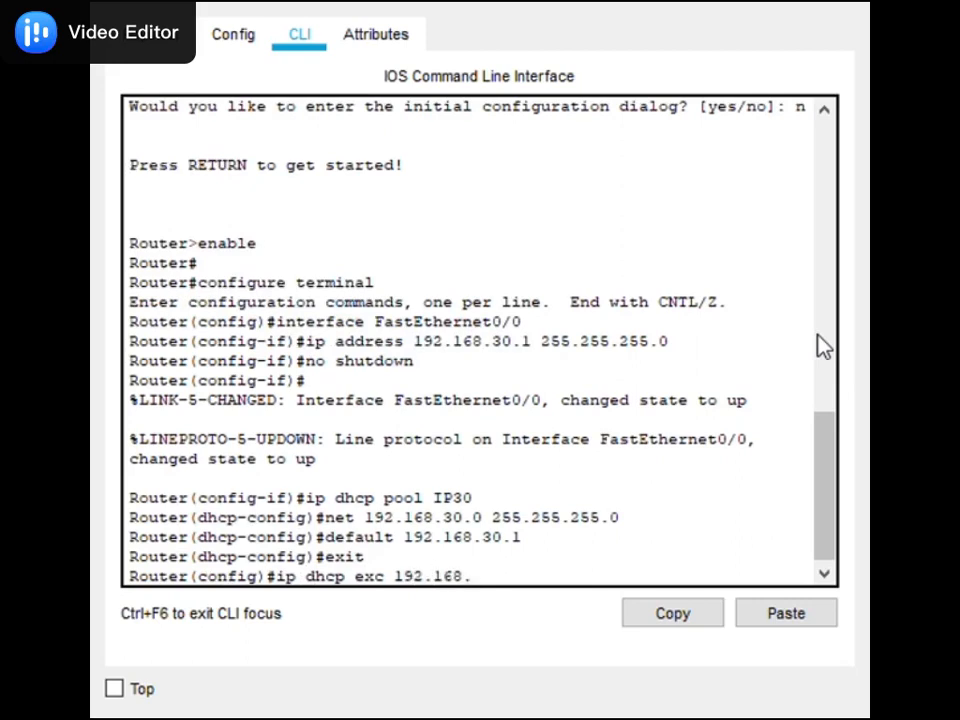
text(30.2 192.168)
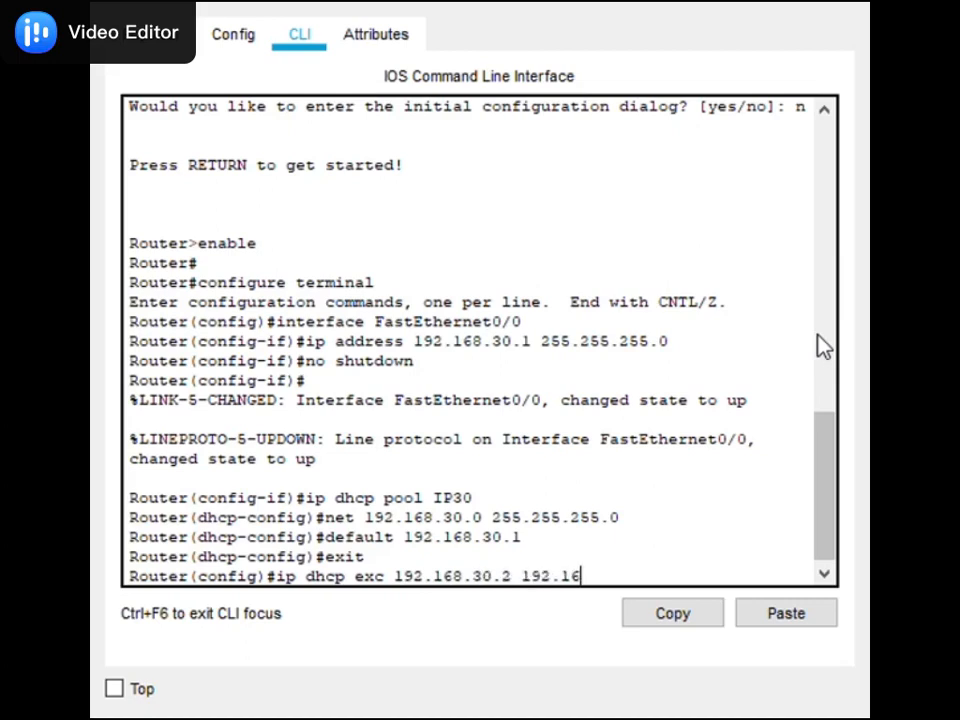
text(.30.100)
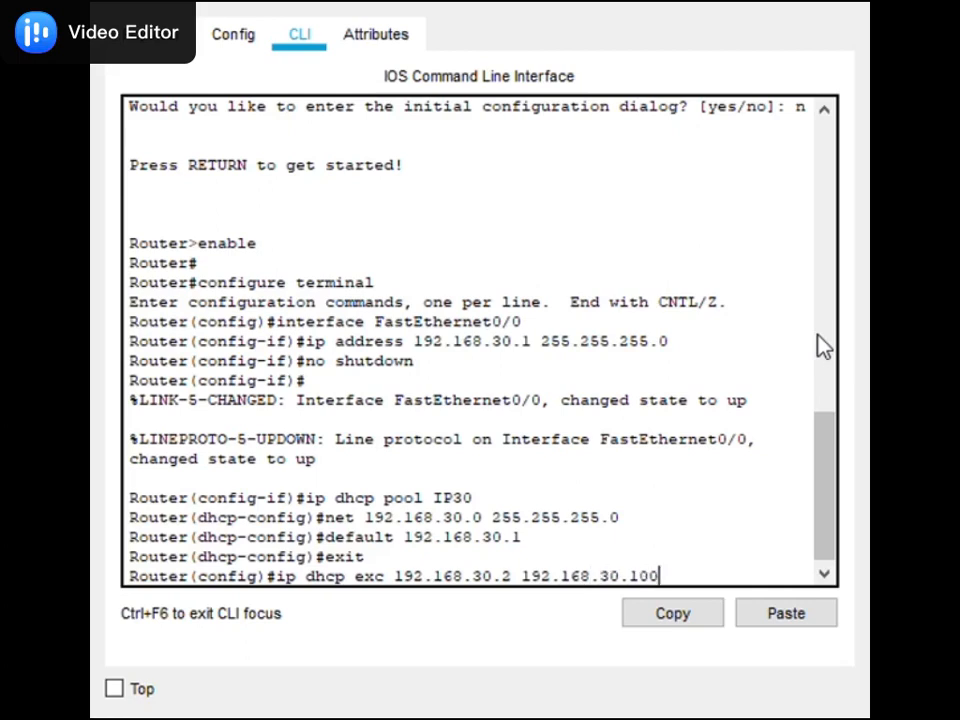
key(Return)
Step: Try to save the running configuration with "copy run start" from global configuration mode
text(copy ru)
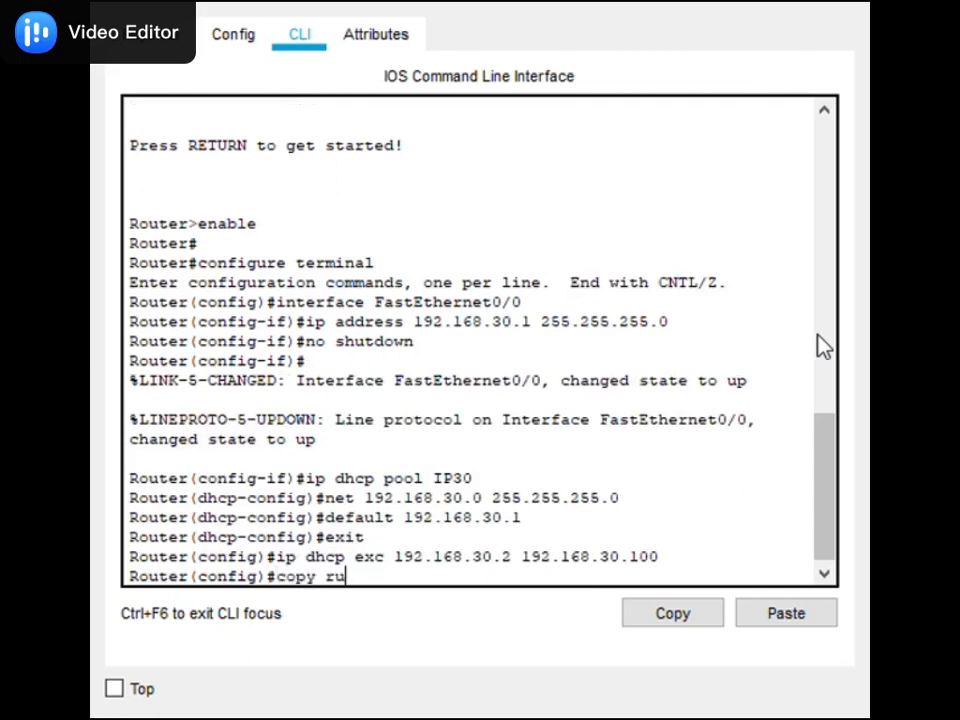
text(n stara)
key(BackSpace)
text(tart)
key(Return)
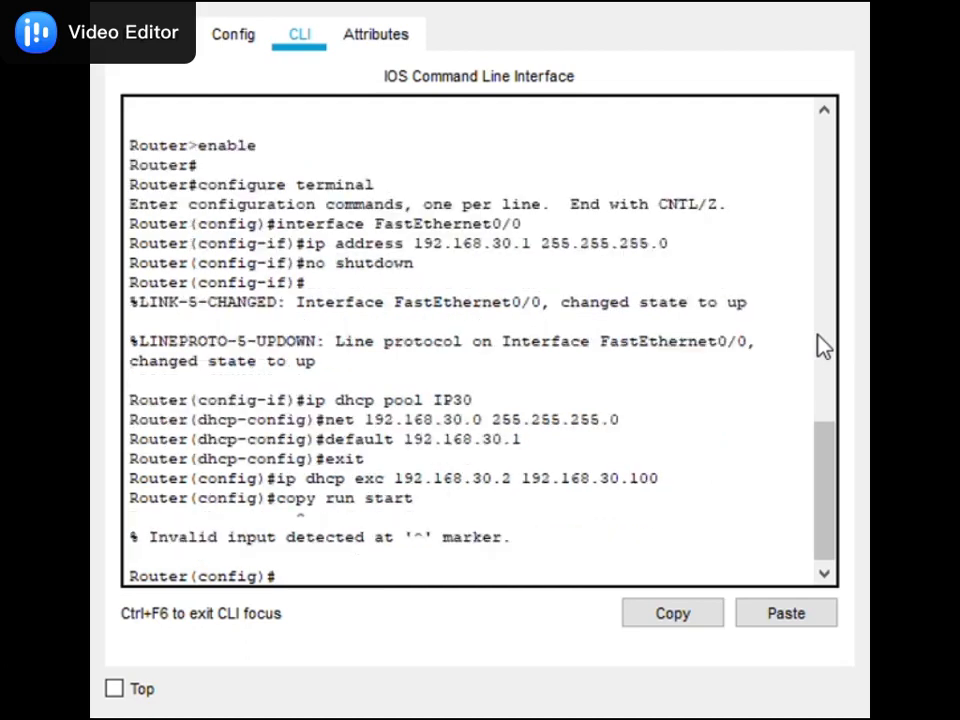
Step: Exit global configuration mode and display Router5's running configuration with "sh run"
text(exit)
key(Return)
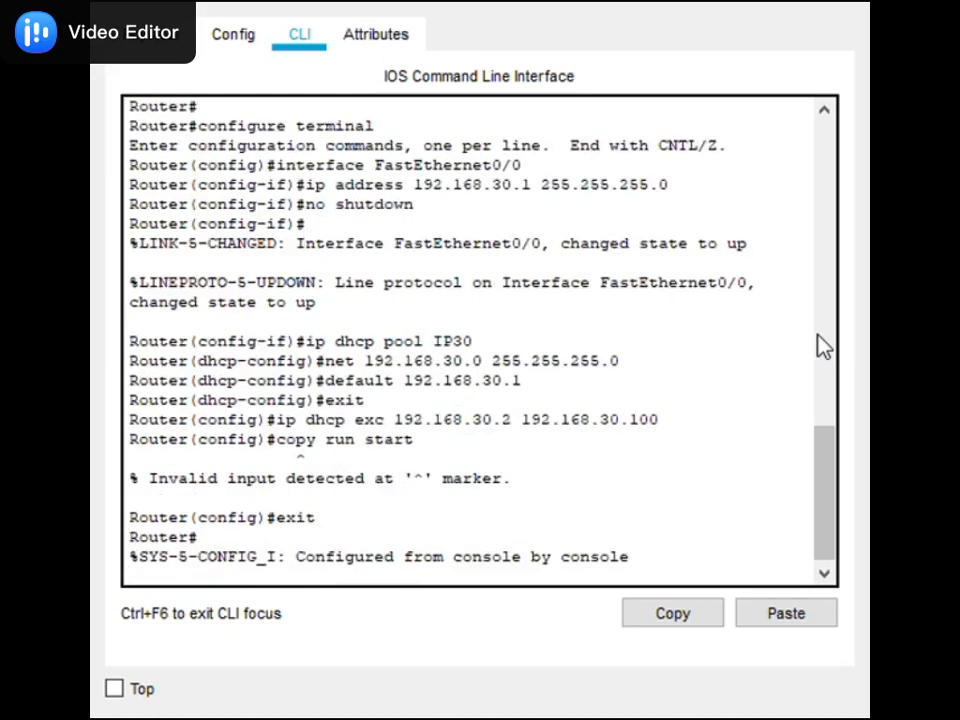
key(Return)
text(sh )
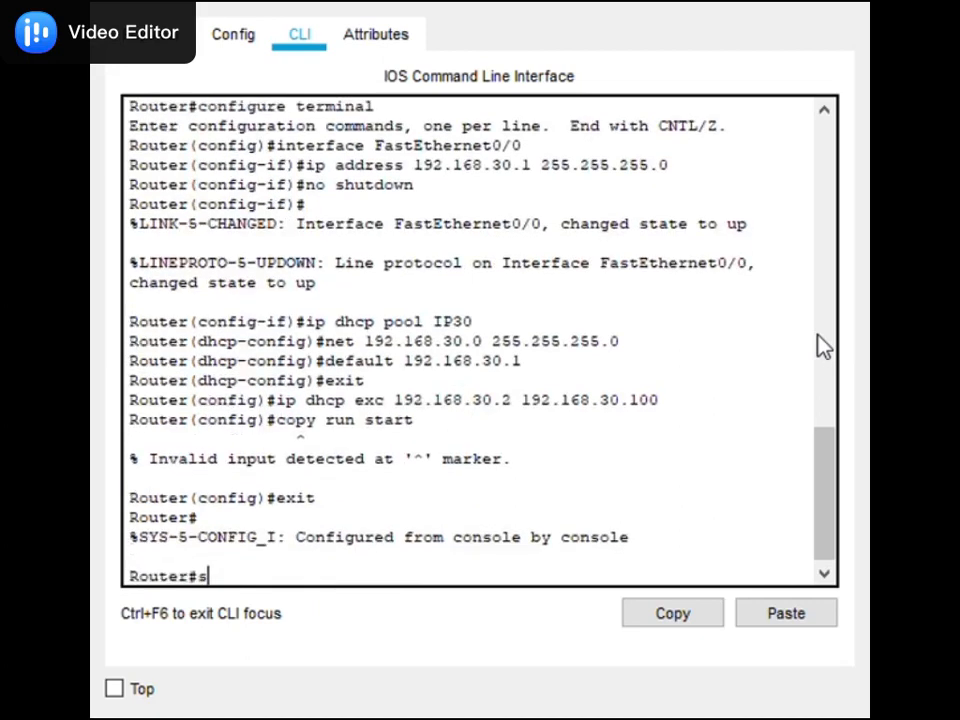
text(run)
key(Return)
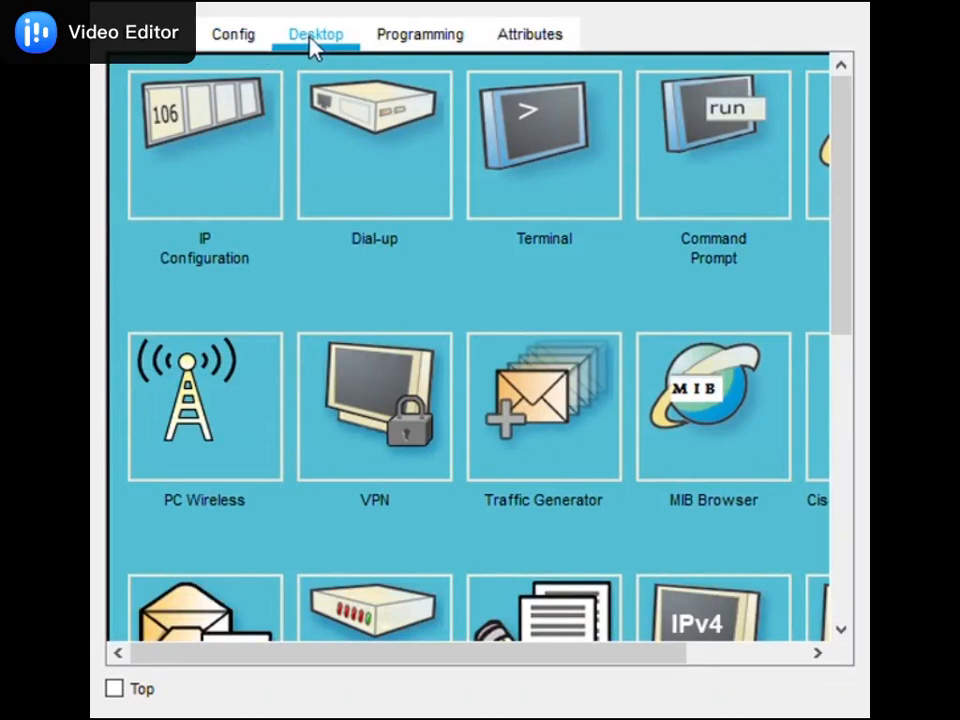
Step: Switch the IPv4 configuration of the PC's FastEthernet0 interface to DHCP
click(203, 198)
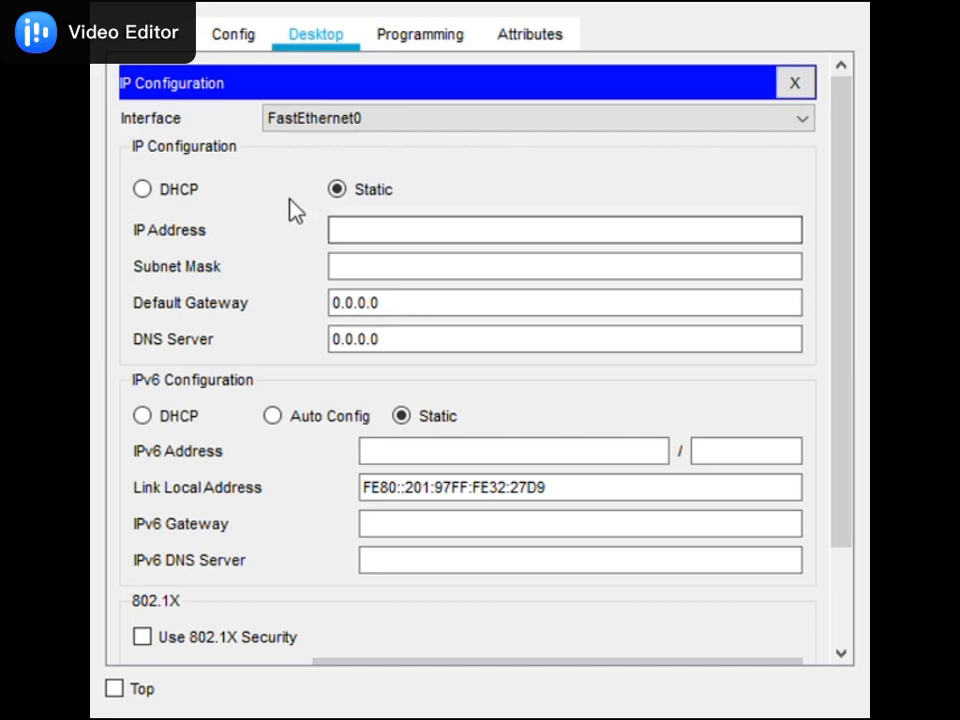
click(143, 190)
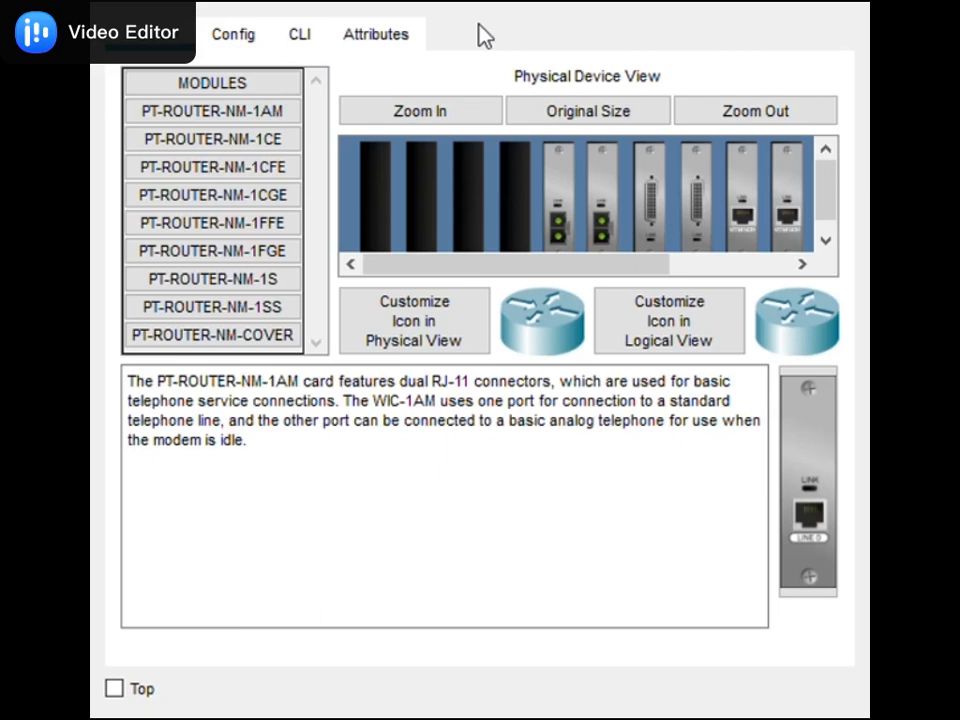
Step: Configure the router's Serial2/0 interface with IP address 10.10.10.30 and subnet mask 255.0.0.0, and turn the port on
click(236, 36)
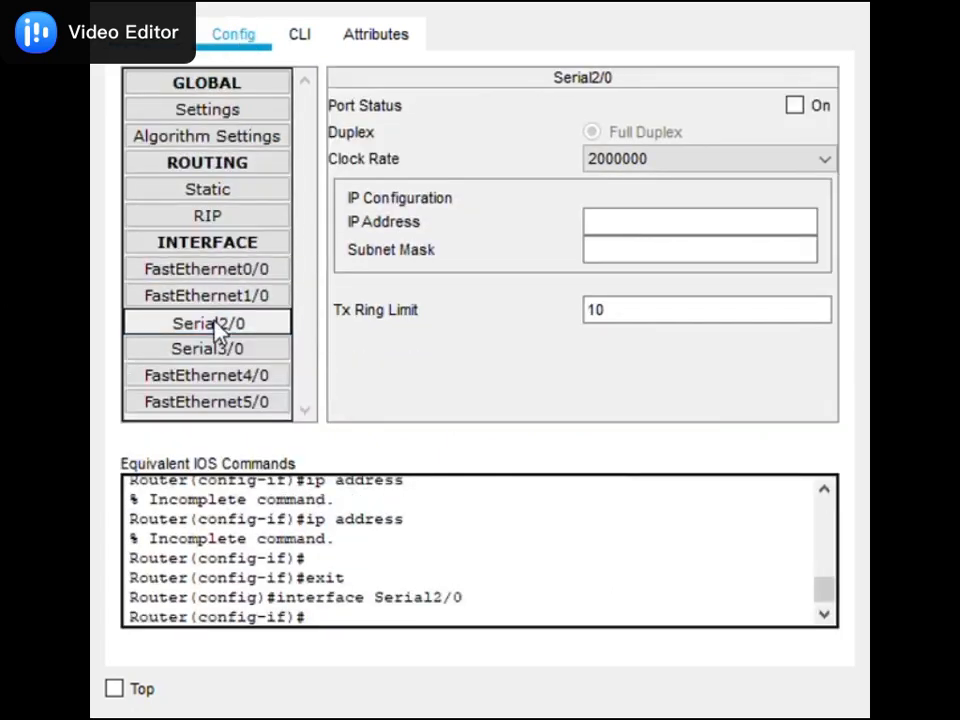
click(218, 328)
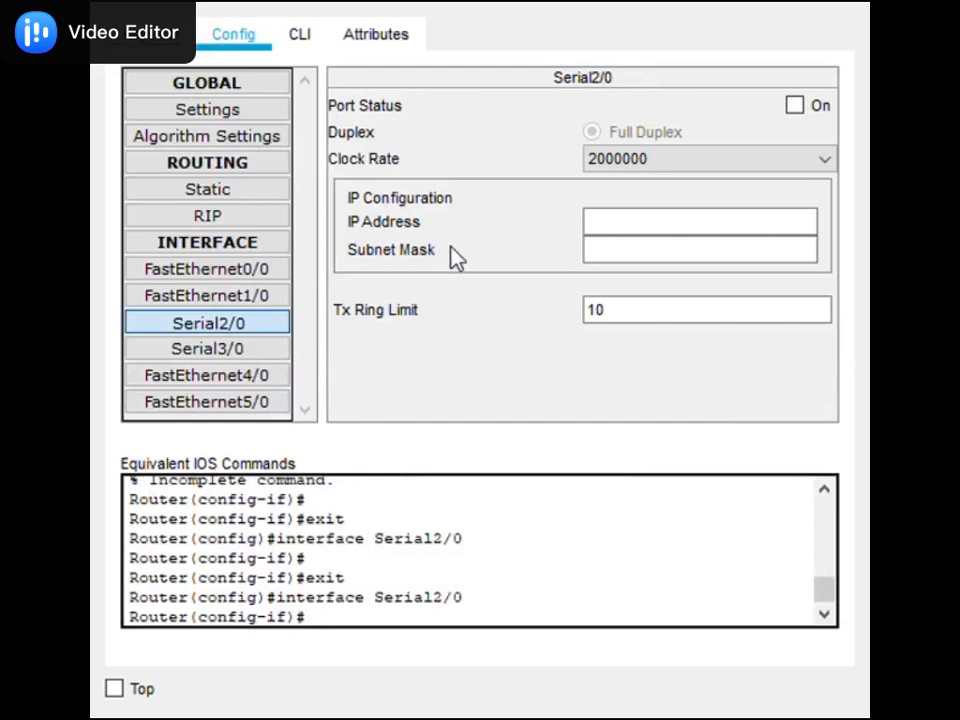
click(611, 229)
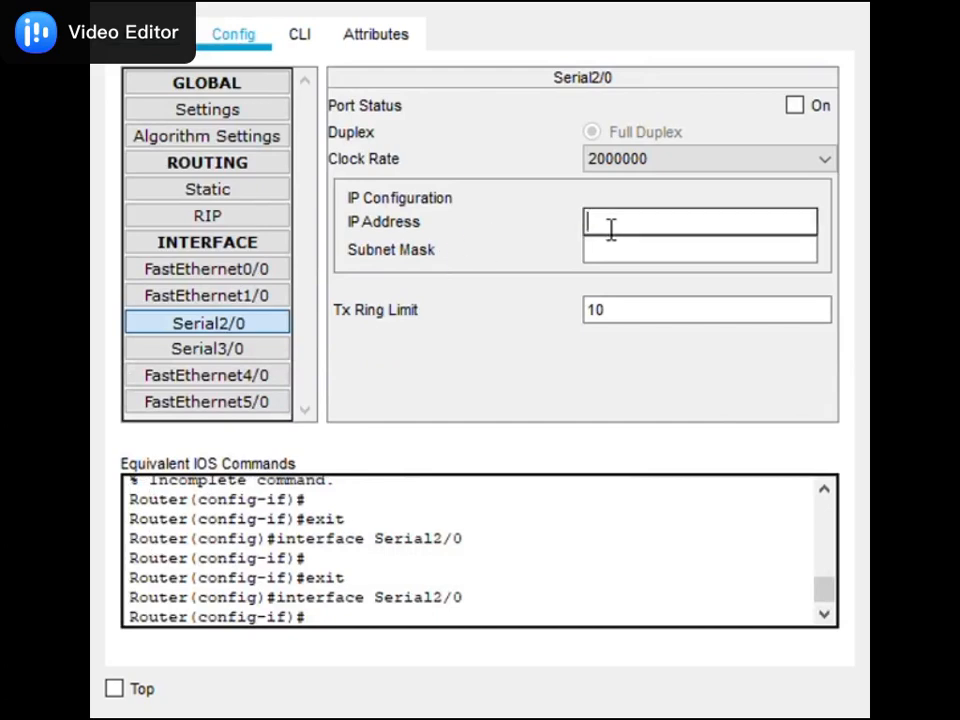
text(10.10.10.30)
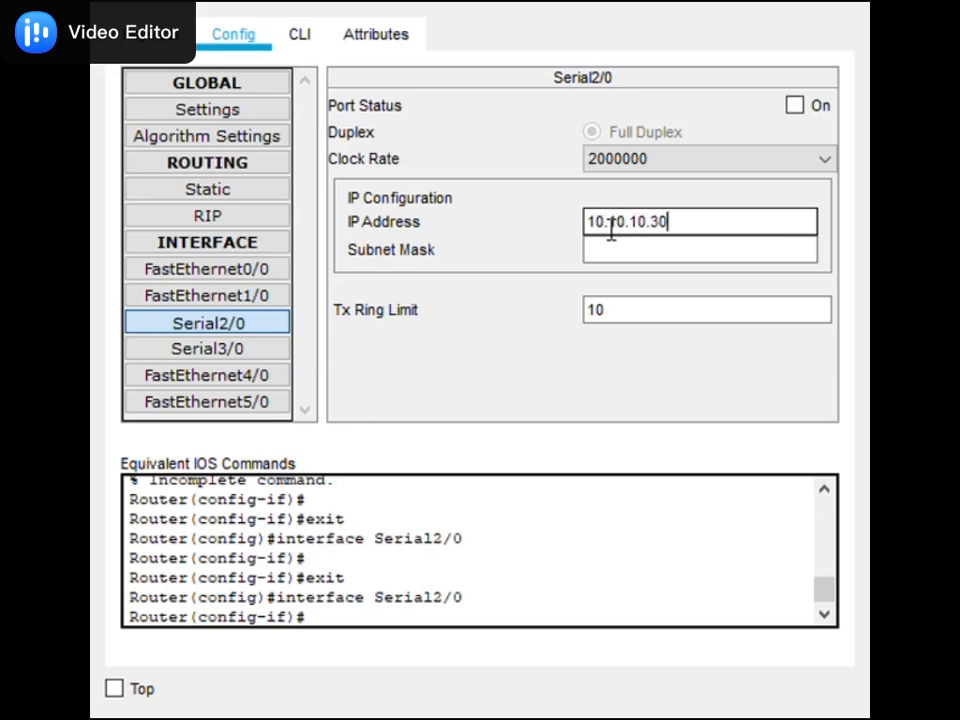
click(701, 263)
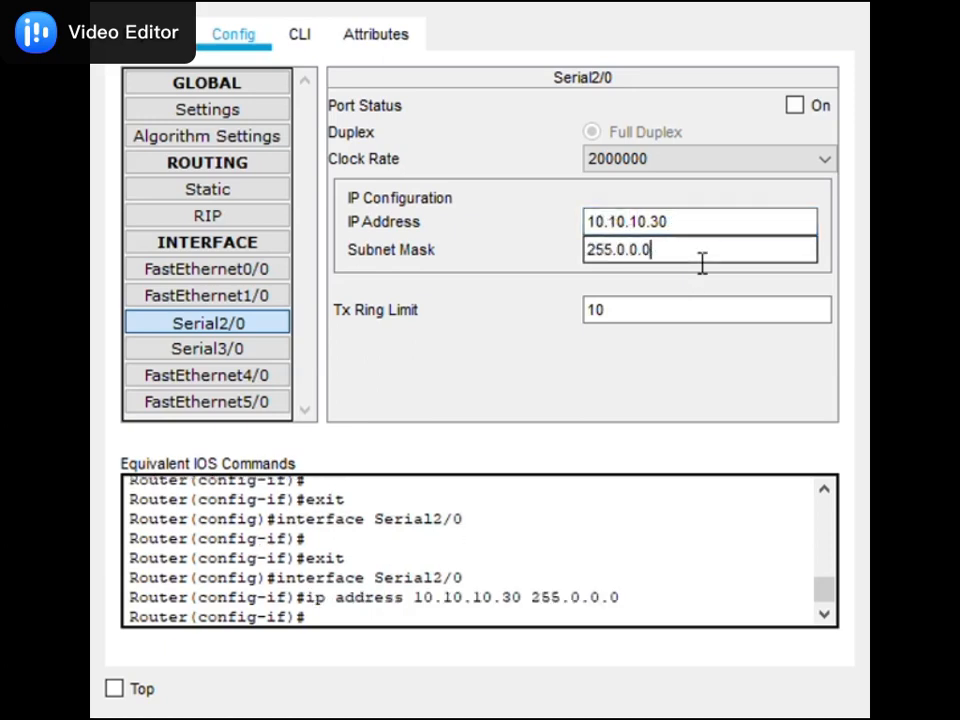
click(795, 106)
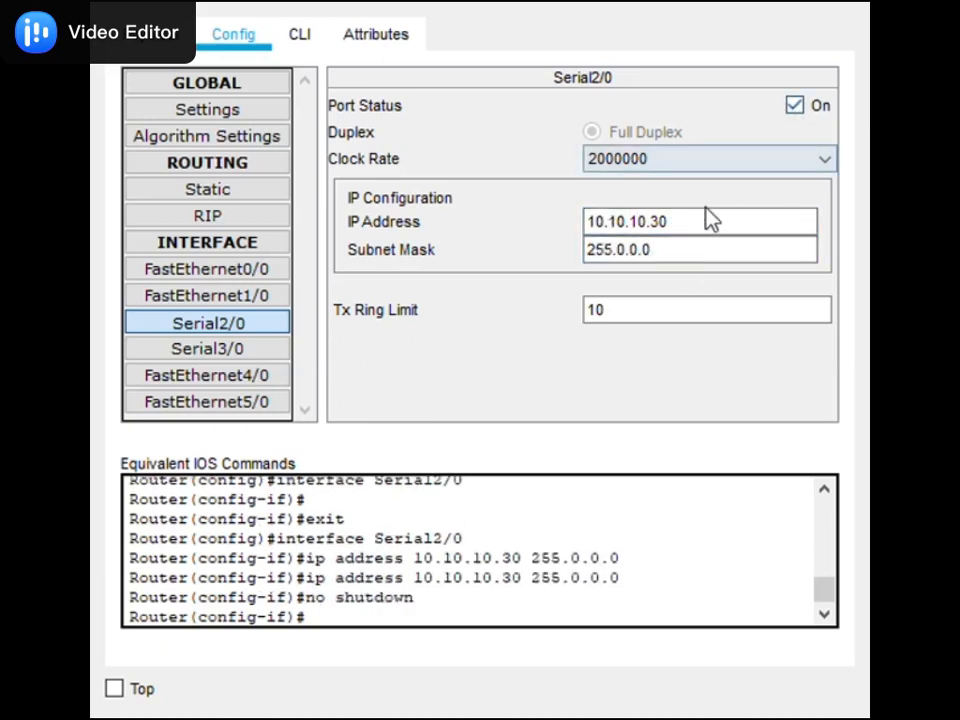
double_click(662, 222)
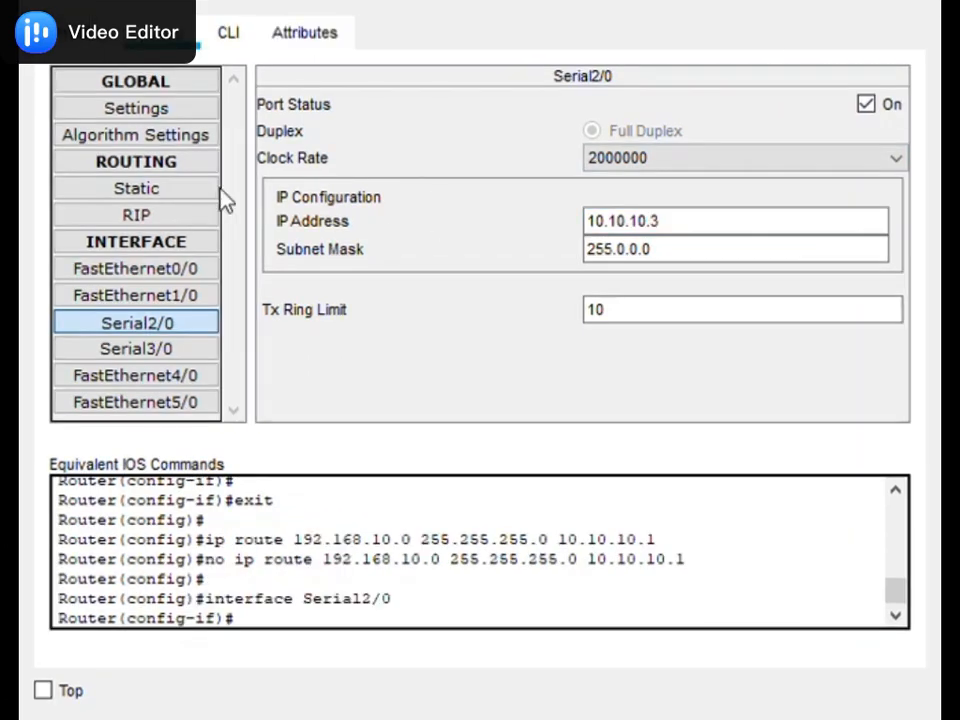
Step: Begin a new static route on the router with 192.168.10.0 as its destination network
click(152, 270)
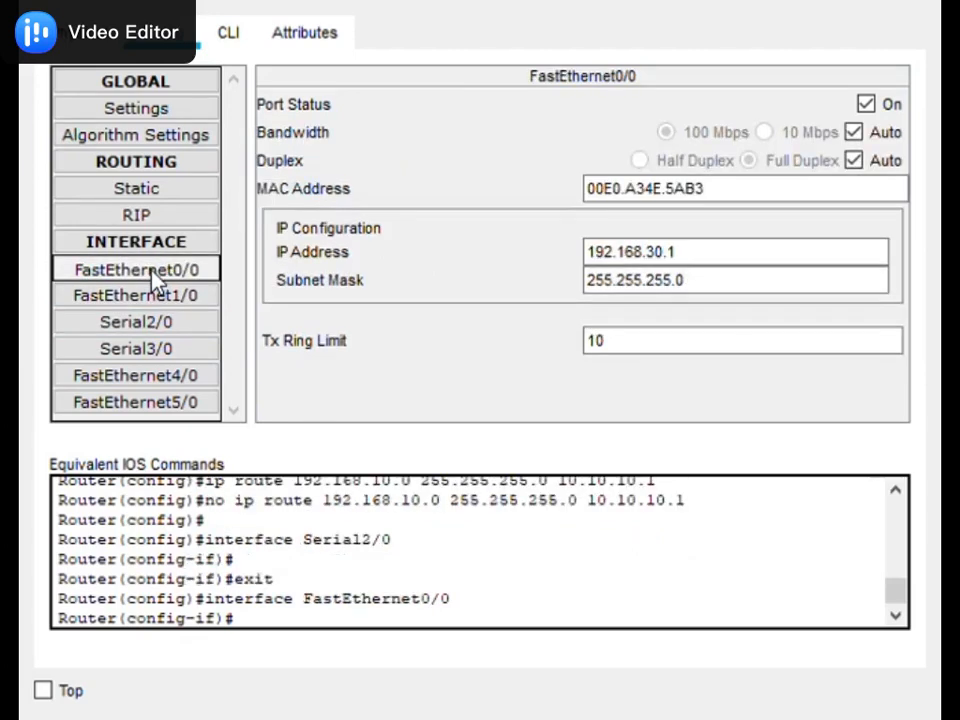
click(164, 196)
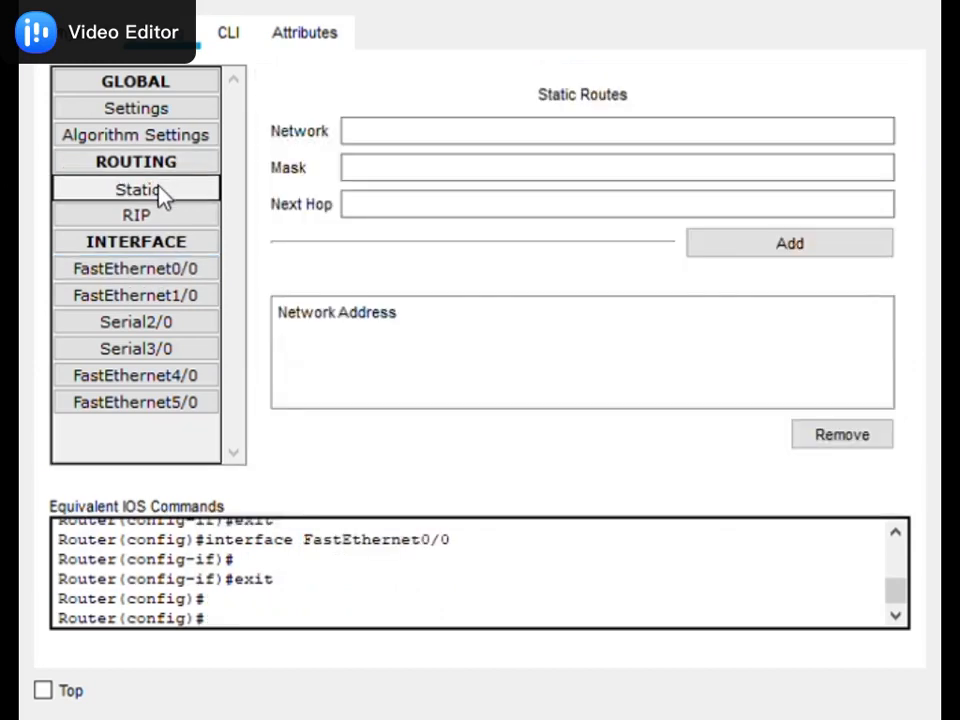
click(405, 147)
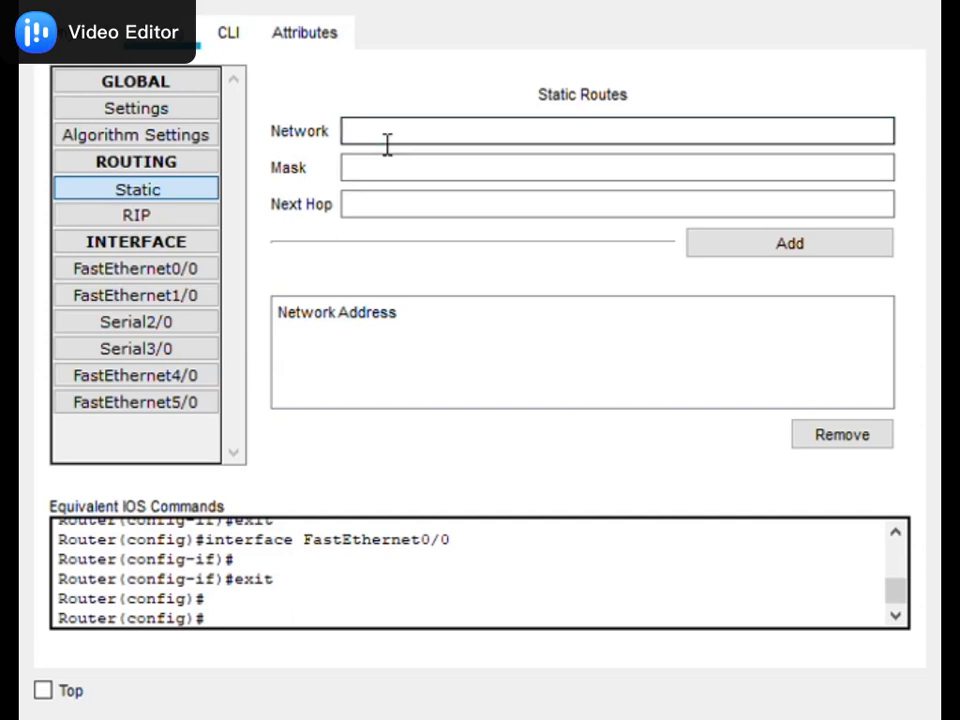
text(192.168.10.0)
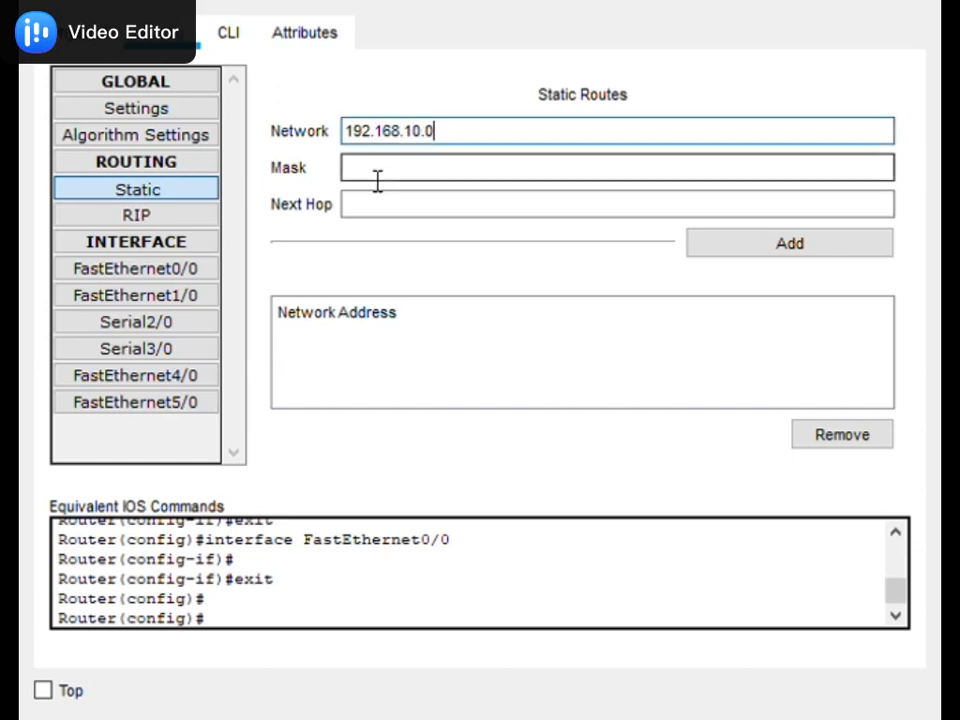
text(255.255.255.)
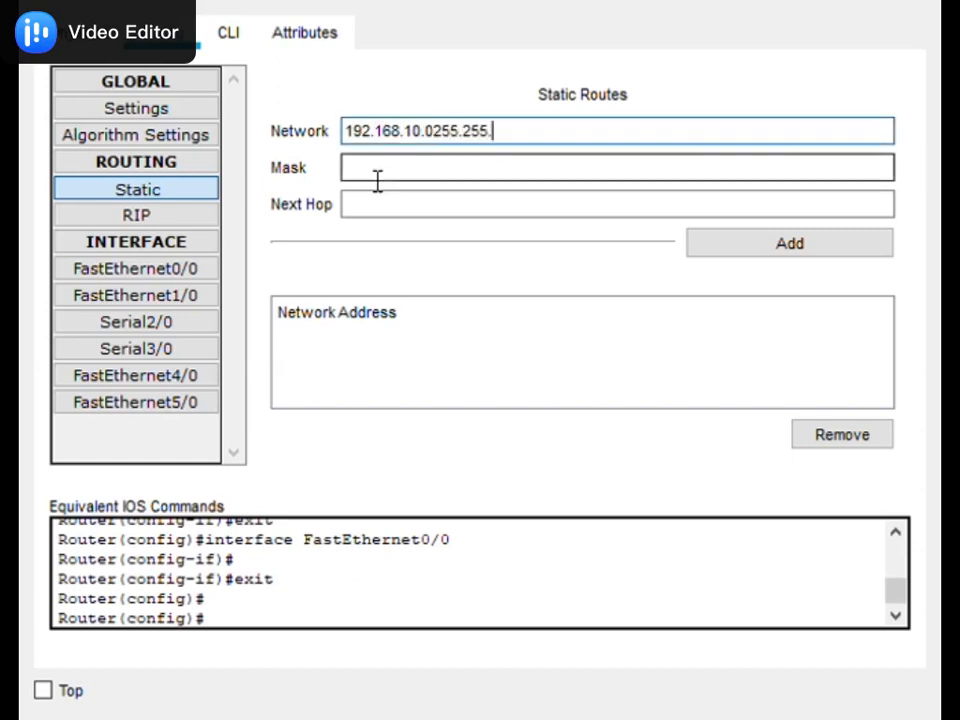
text(0)
key(BackSpace)
key(BackSpace)
key(BackSpace)
key(BackSpace)
key(BackSpace)
key(BackSpace)
key(BackSpace)
key(BackSpace)
key(BackSpace)
key(BackSpace)
key(BackSpace)
key(BackSpace)
key(BackSpace)
Step: Complete the static route with mask 255.255.255.0 and next hop 10.10.10.1, and add it to the router
click(381, 180)
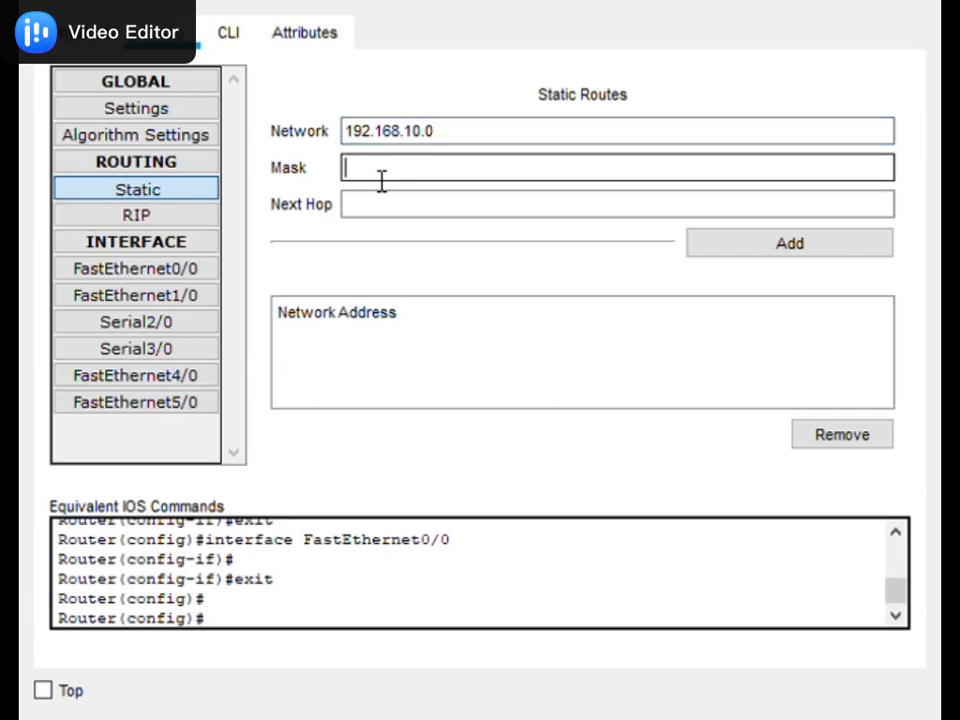
text(255.255.255.0)
click(381, 222)
text(10.10)
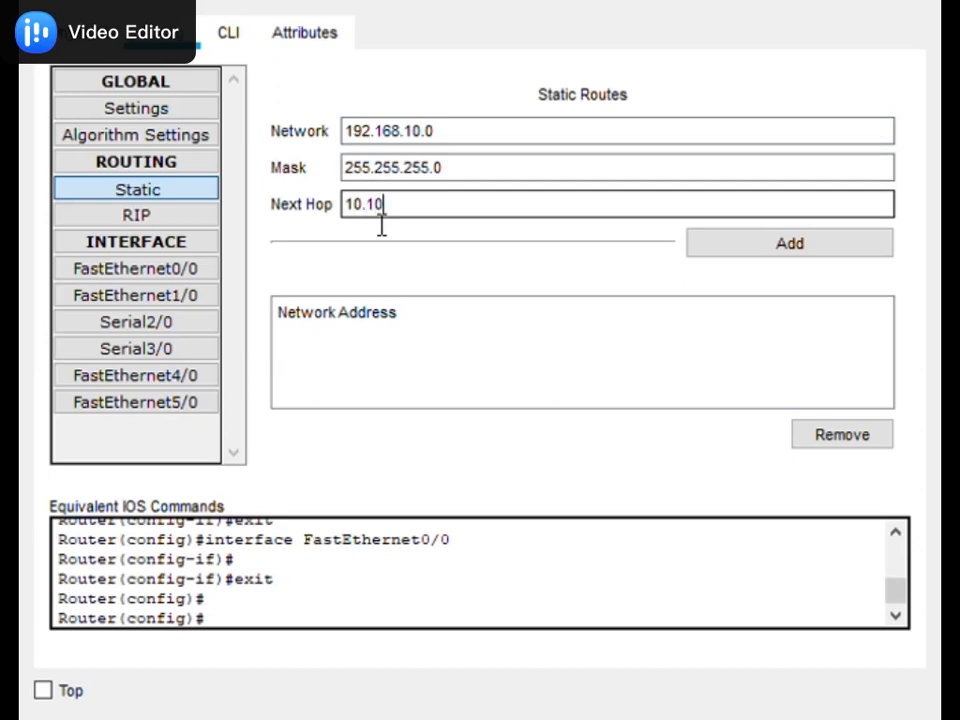
text(.10.1)
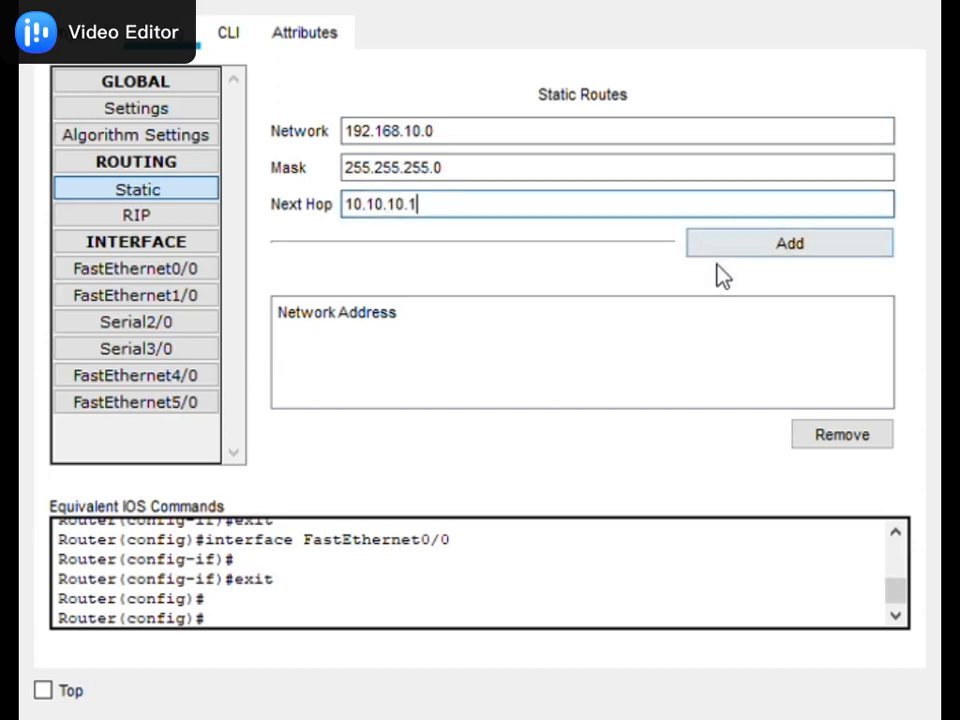
click(729, 256)
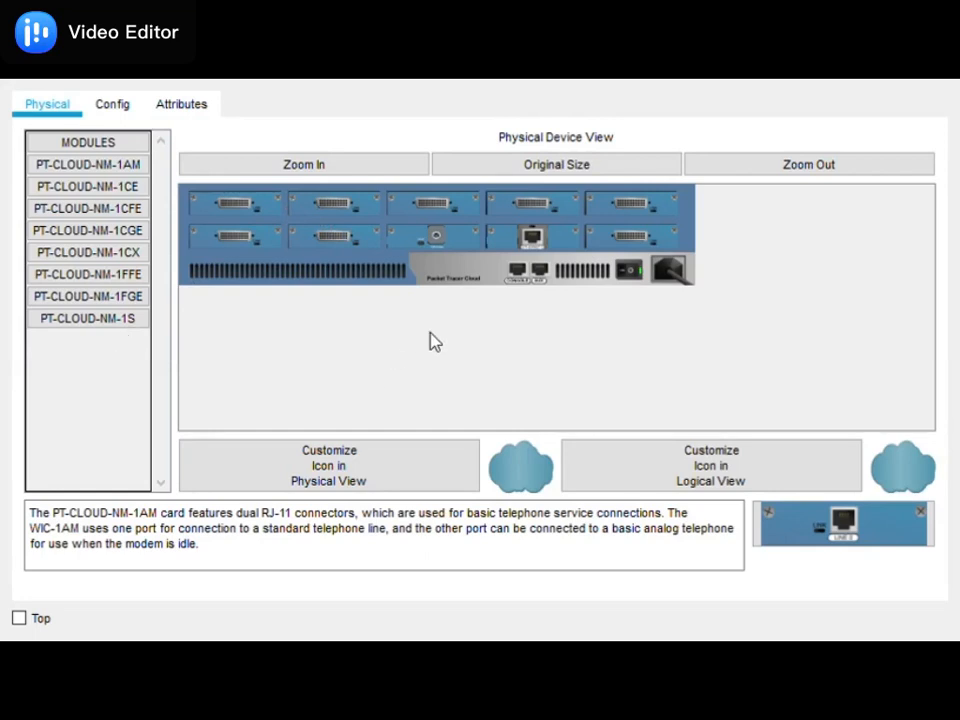
Step: Review the cloud's DLCI entries on Serial0 and Serial9 and its table of Frame Relay connections between the city sublinks
click(113, 108)
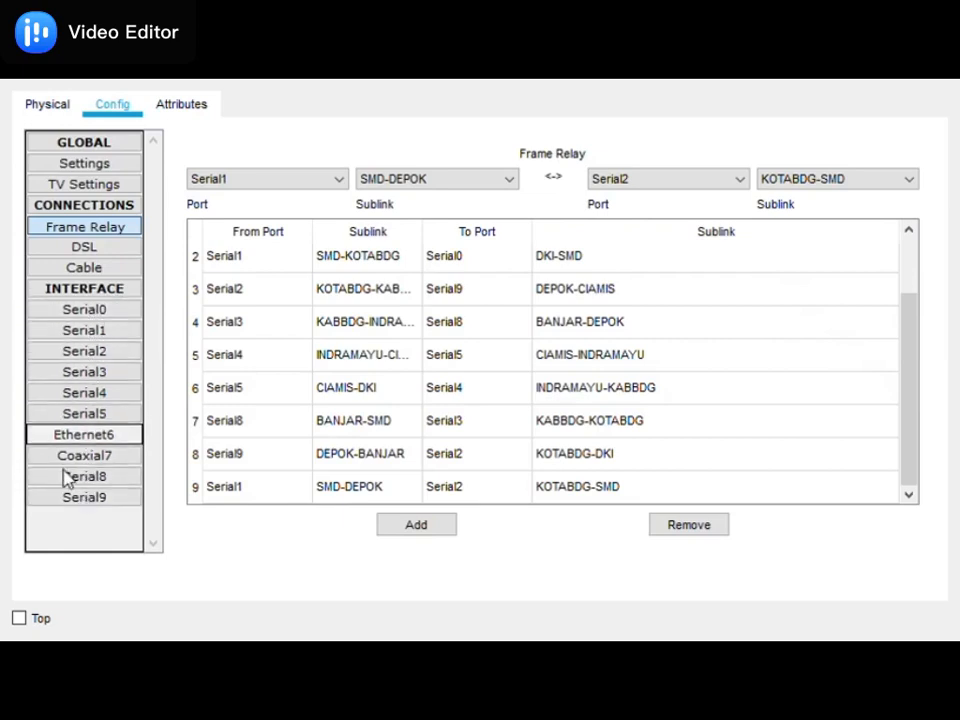
click(95, 312)
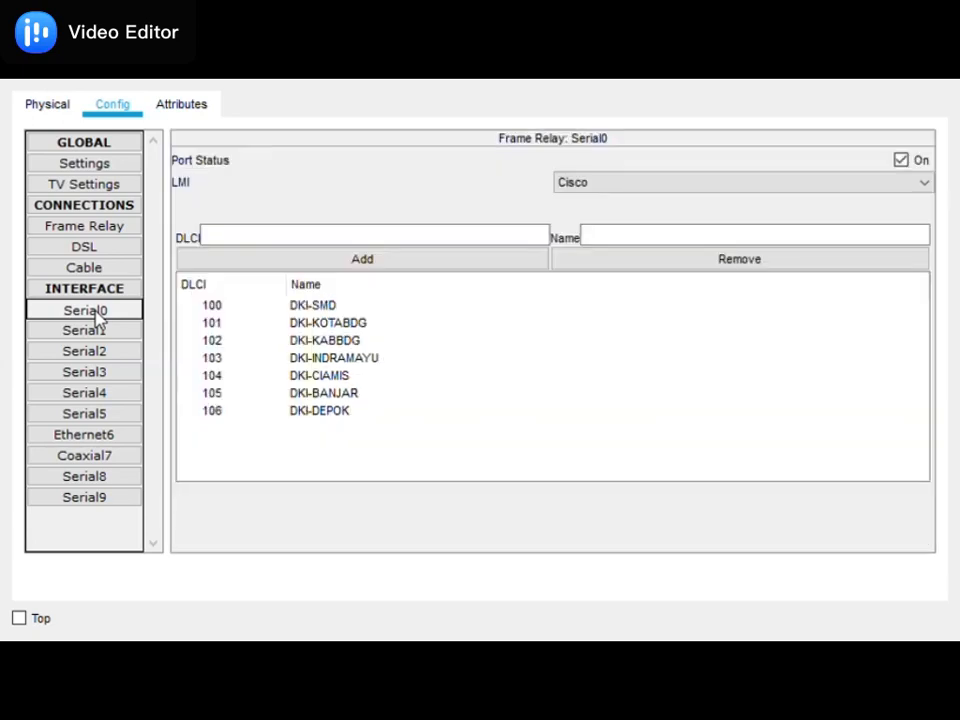
click(315, 305)
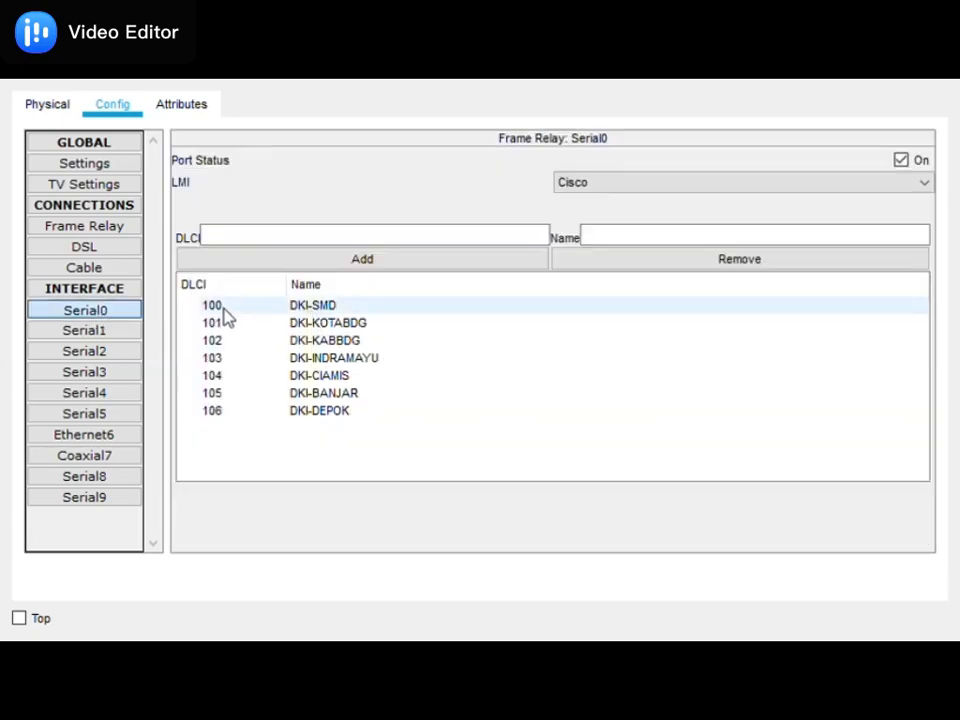
click(304, 318)
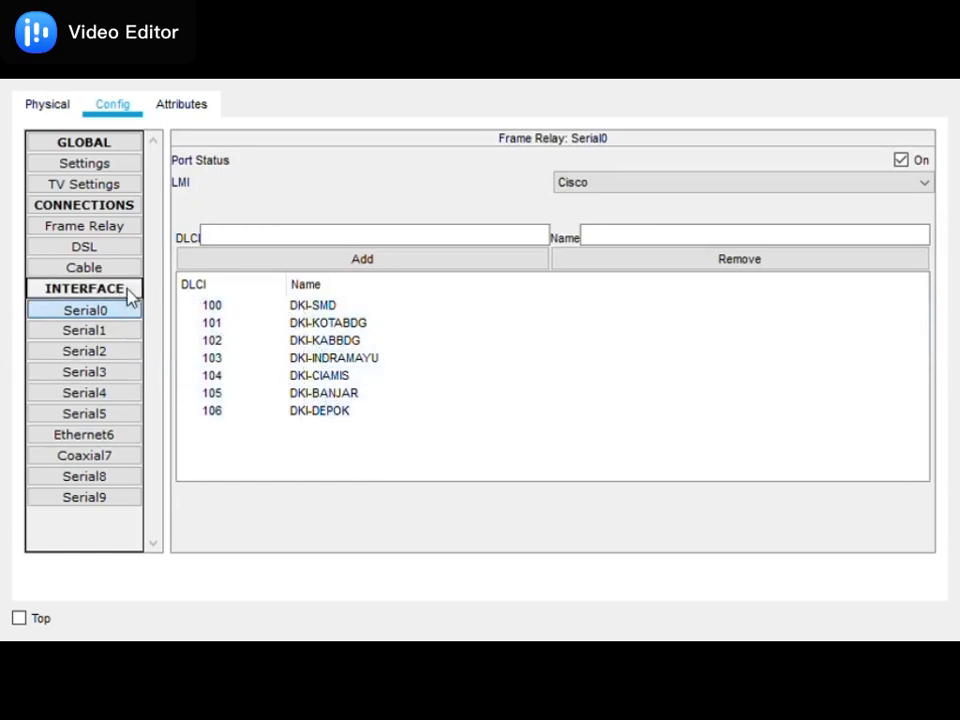
click(95, 503)
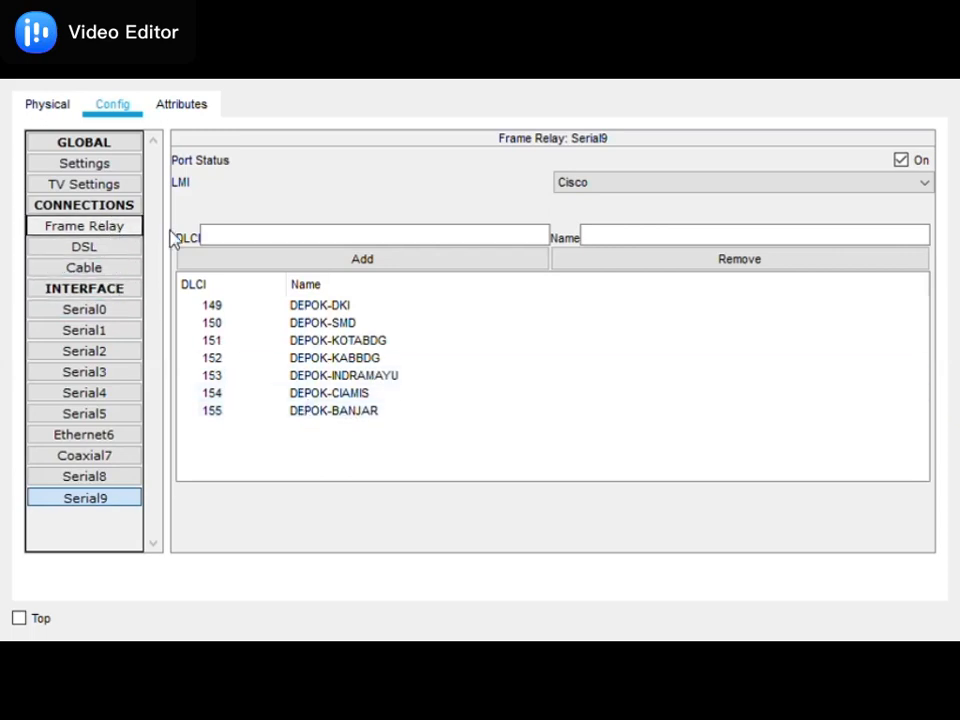
click(102, 314)
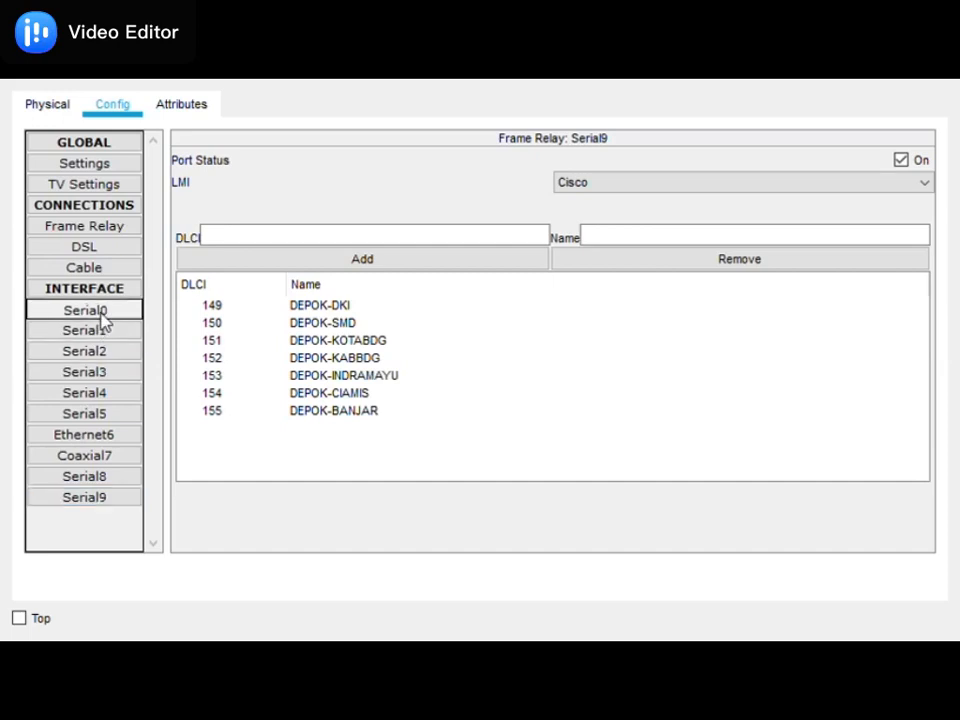
click(253, 242)
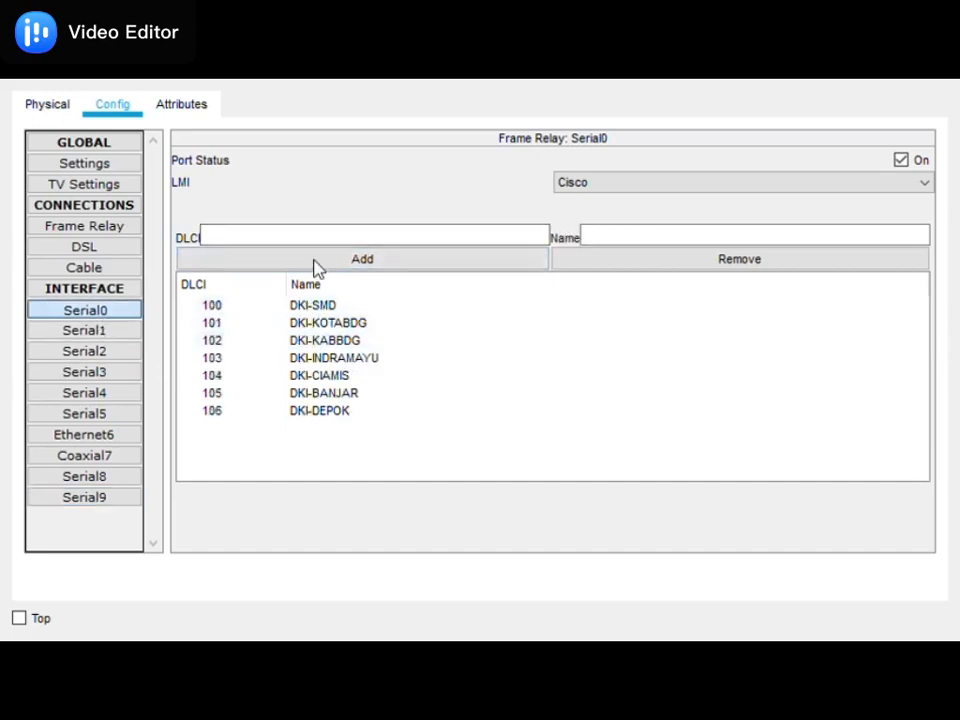
click(122, 229)
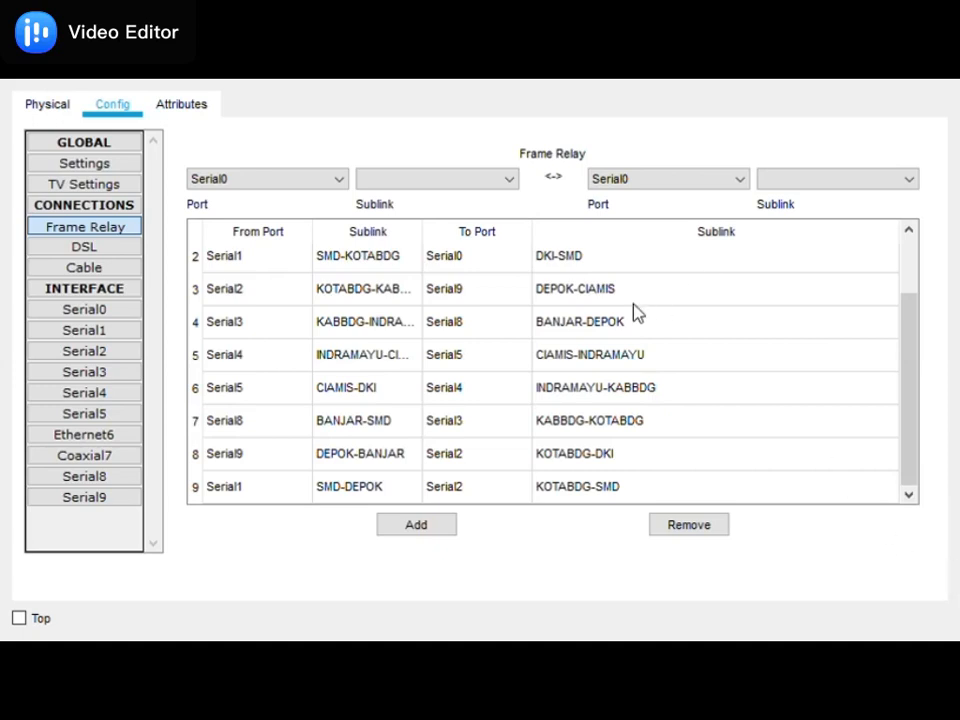
drag(906, 347, 906, 268)
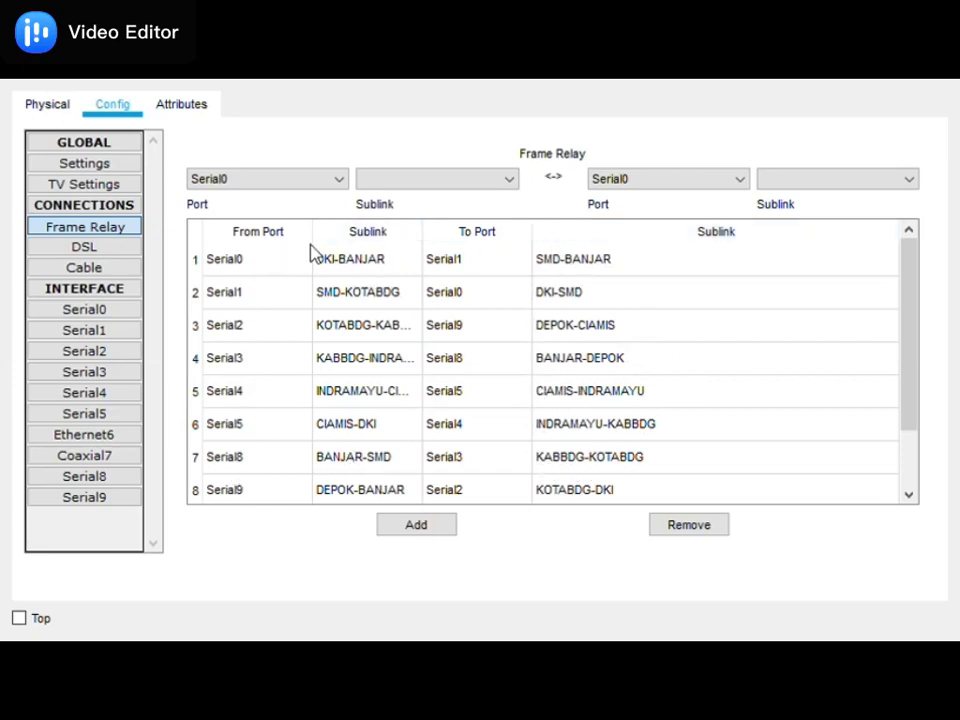
drag(912, 343, 905, 370)
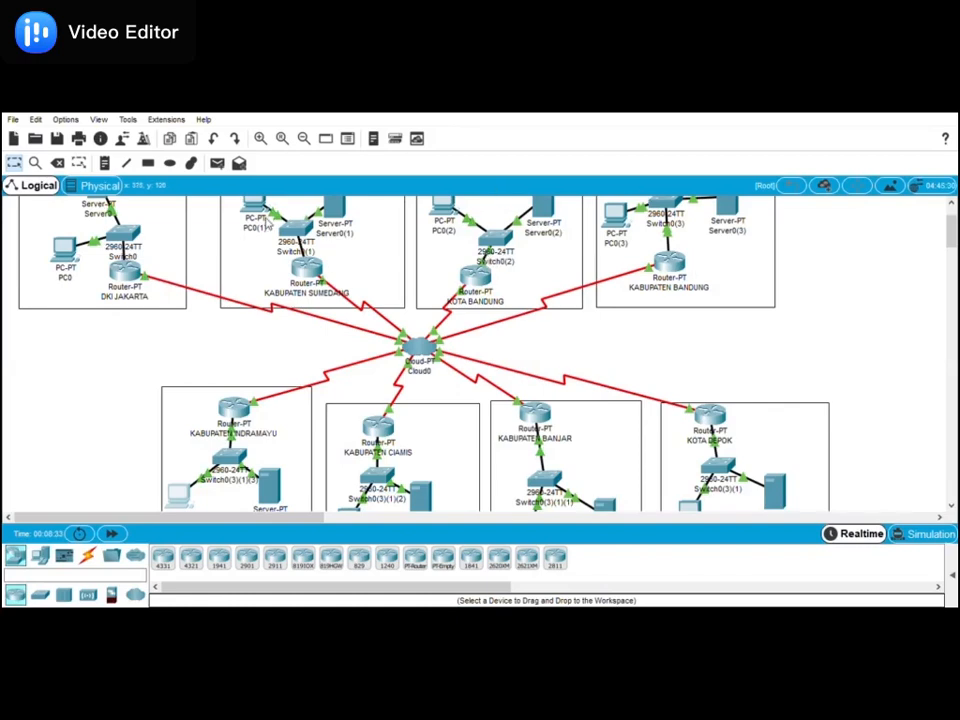
Step: Send a simple PDU from PC0(1) in Kabupaten Sumedang to PC0(2) in Kota Bandung
click(218, 164)
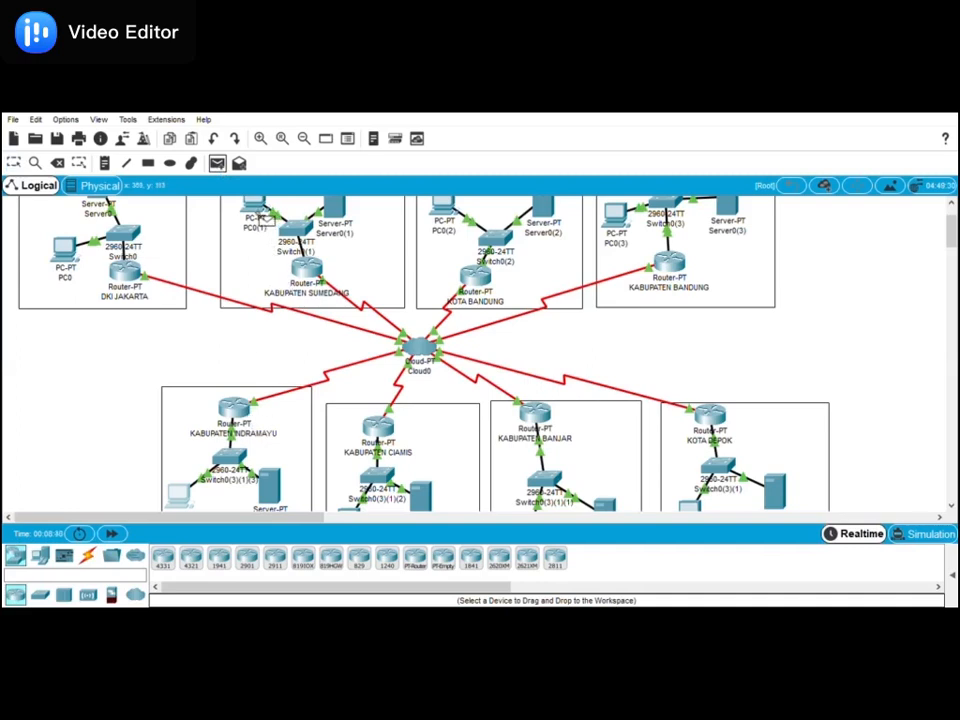
click(258, 208)
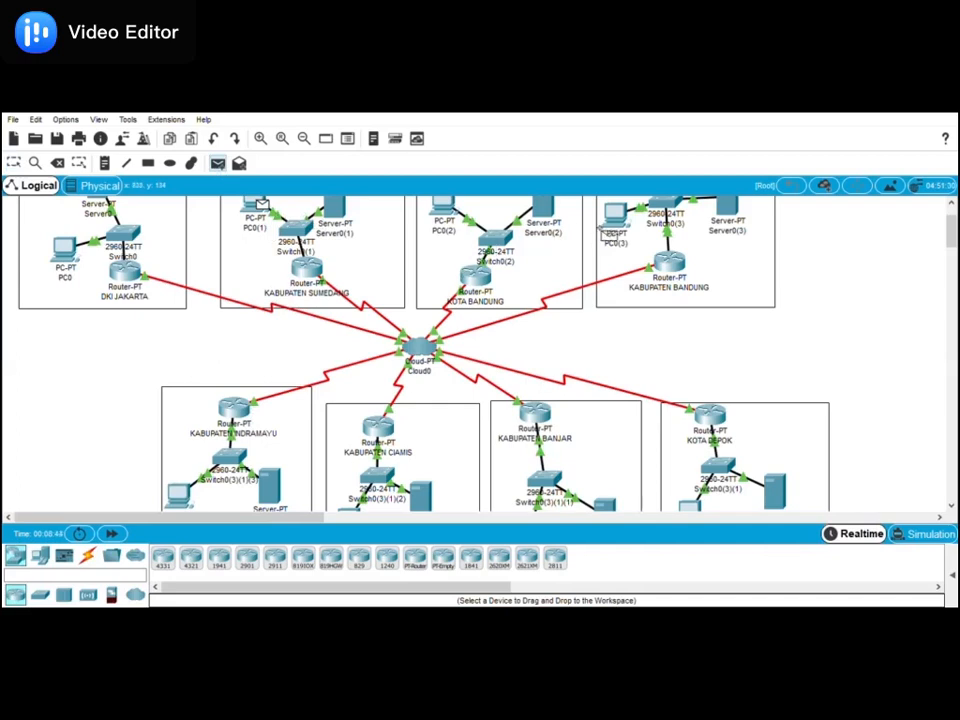
click(446, 215)
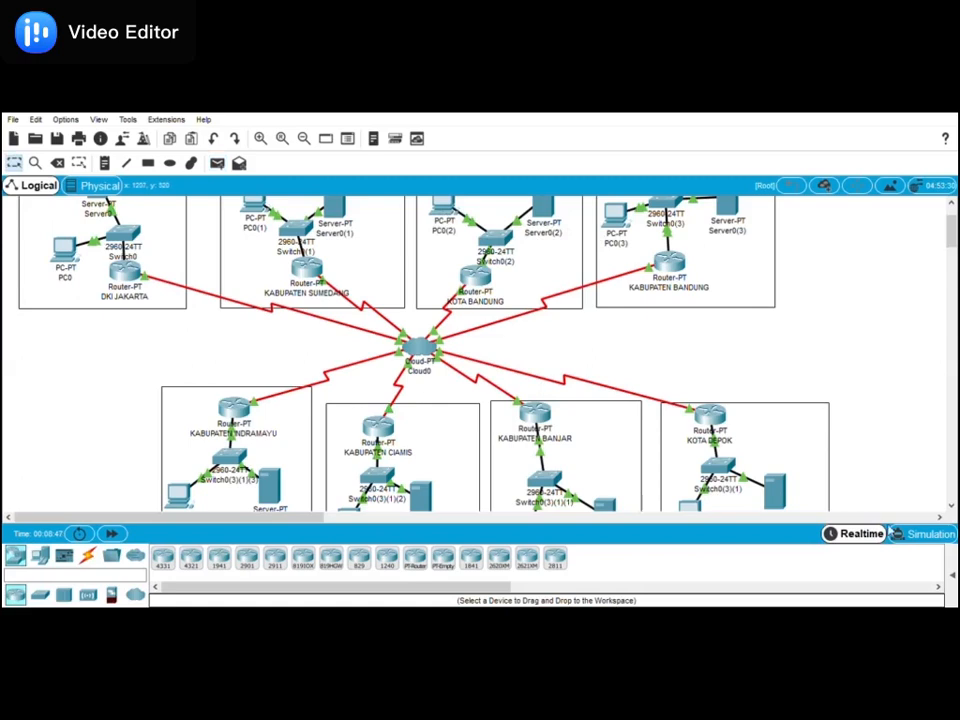
Step: Play the packet exchange in Simulation mode and show the list of PDUs with their statuses
click(914, 542)
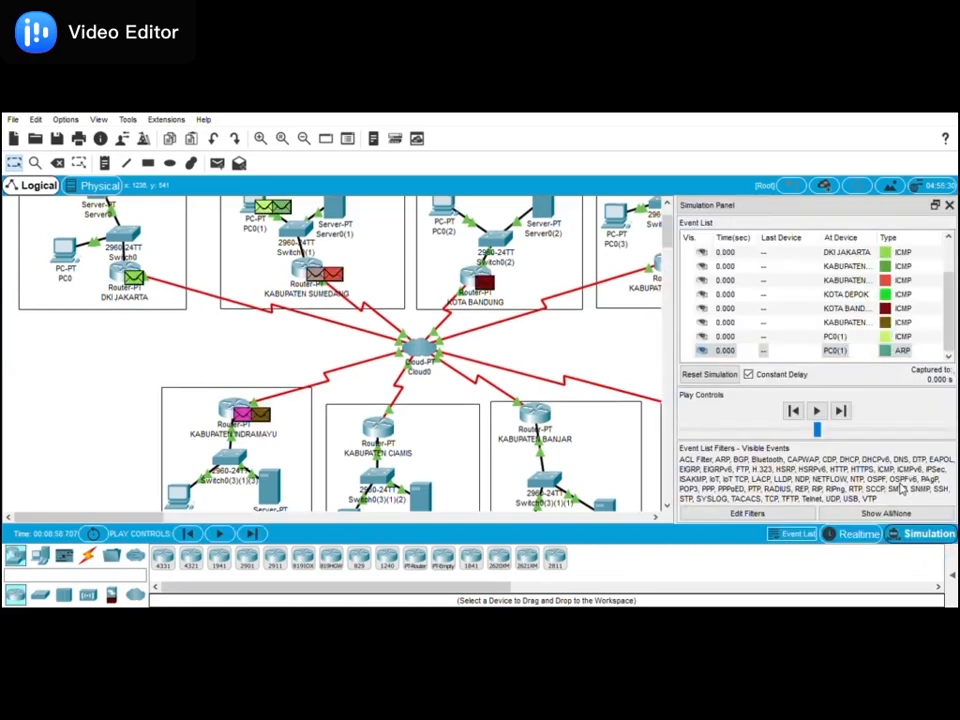
click(818, 410)
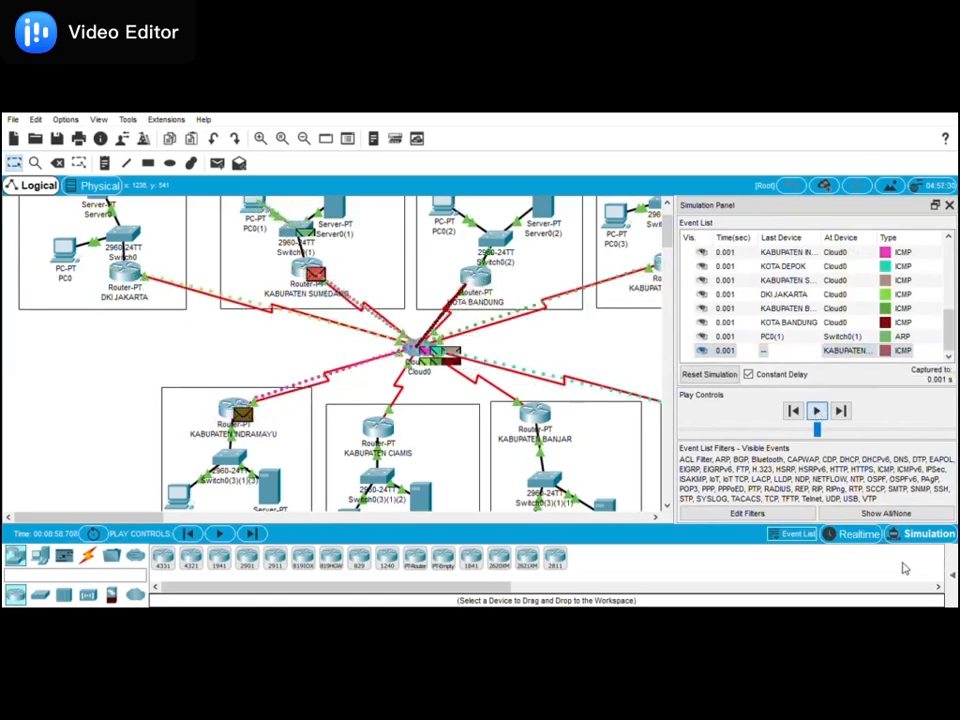
click(952, 568)
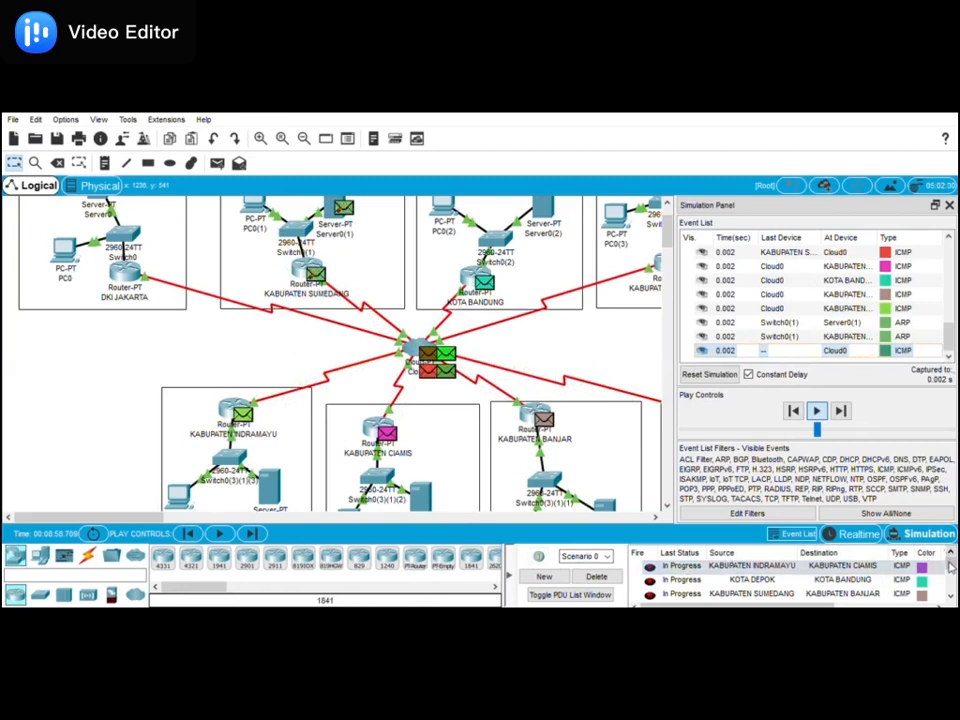
mouse_move(951, 568)
mouse_down()
mouse_move(949, 598)
mouse_move(949, 572)
mouse_up()
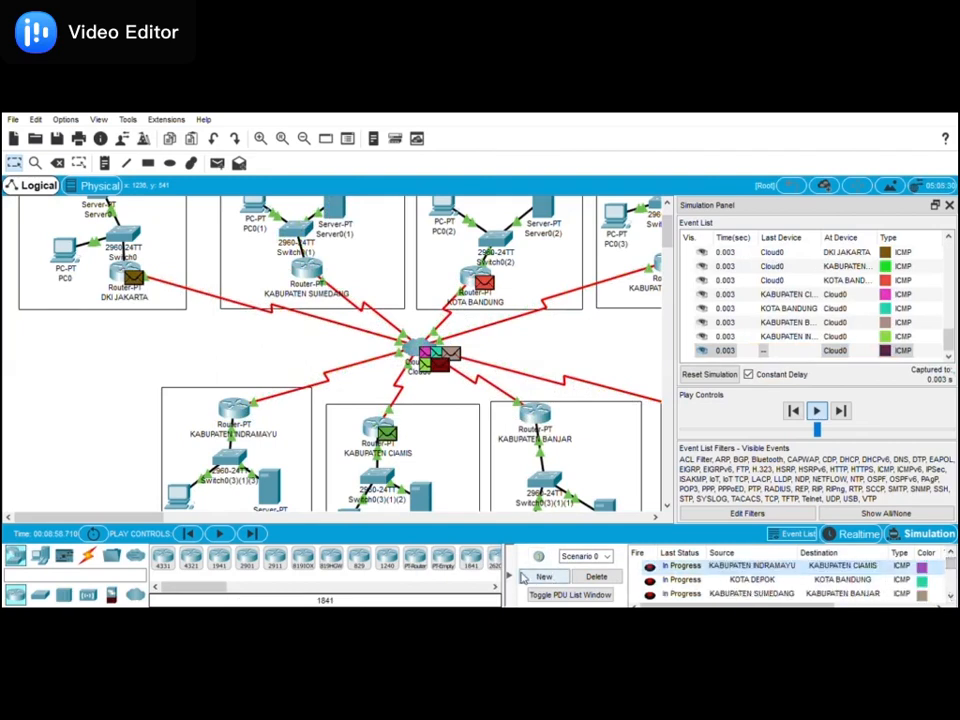